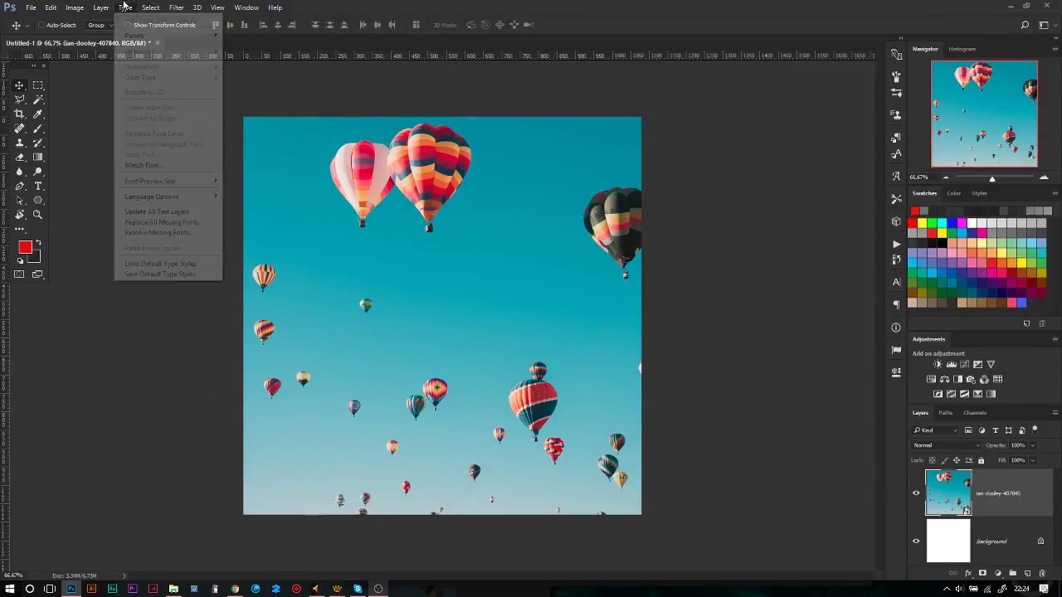
Open the Place Embedded dialog and browse the Downloads folder
left_click(193, 209)
scroll(192, 209, "down", 5)
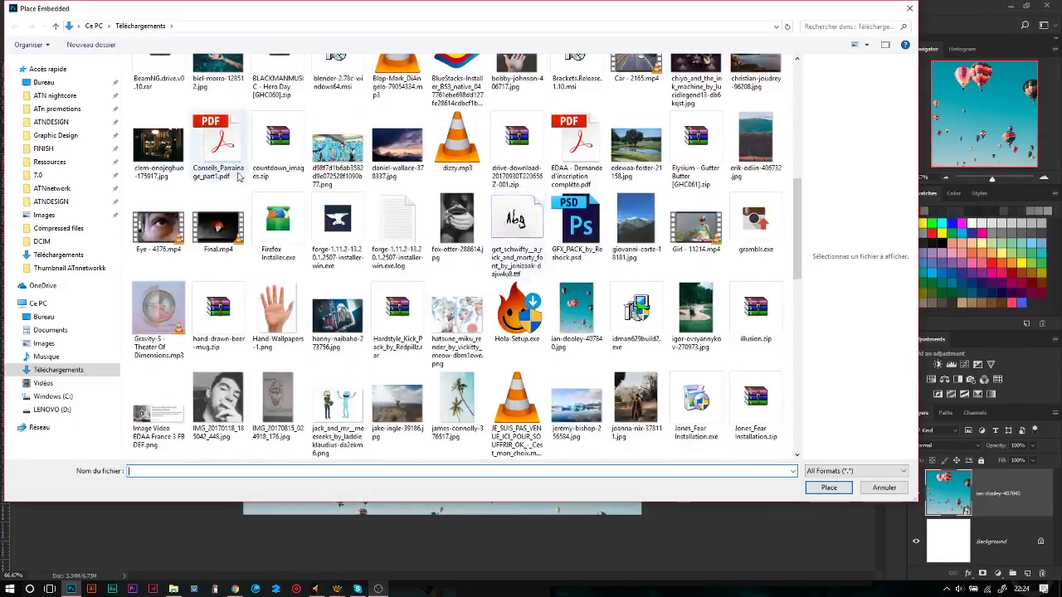
Place the hand-and-pine-cone photo beneath the balloon layer and Color Range-select the blue sky
double_click(637, 135)
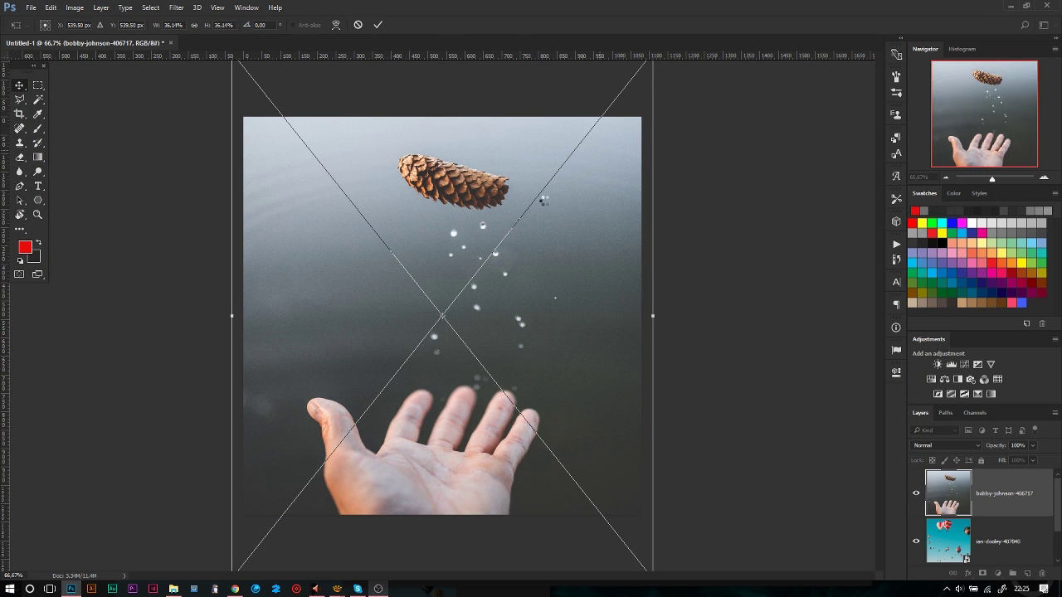
key("Return")
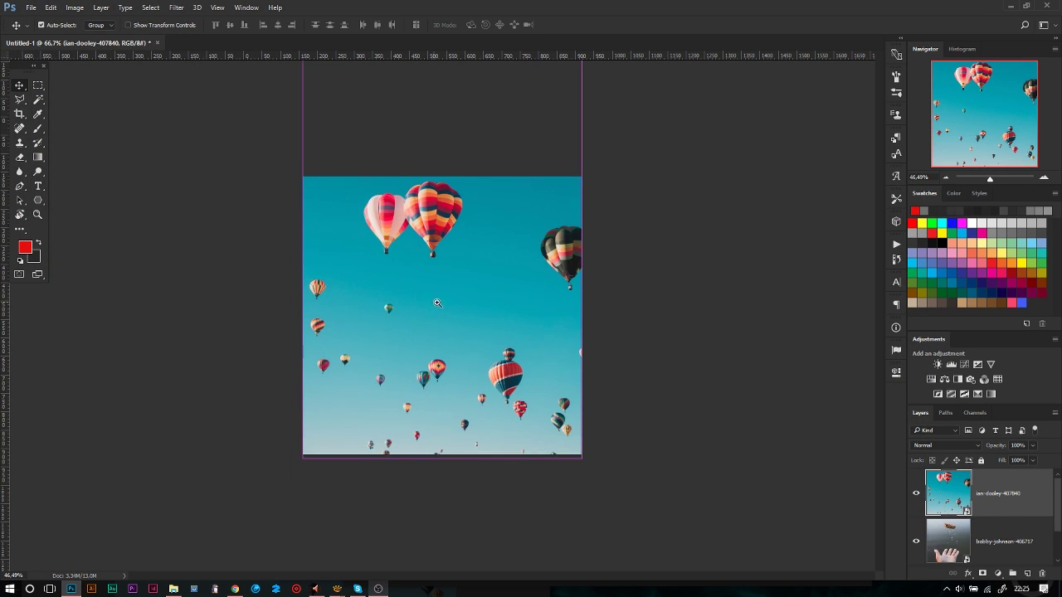
left_click(150, 8)
left_click(169, 114)
left_click(319, 471)
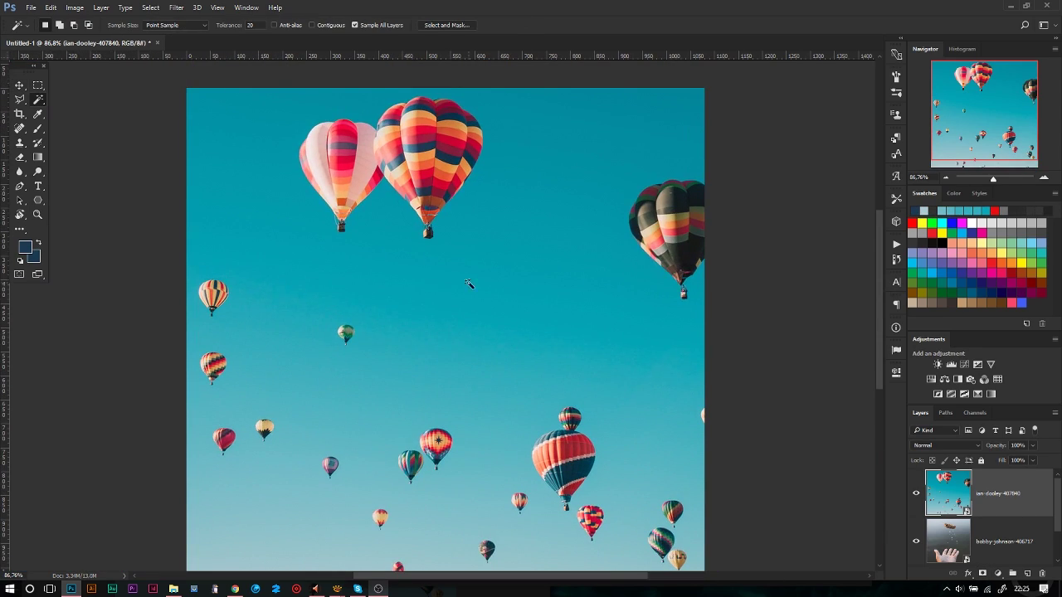
Sample the blue sky in Color Range with Localized Color Clusters, 100% range and Fuzziness 0
left_click(469, 285)
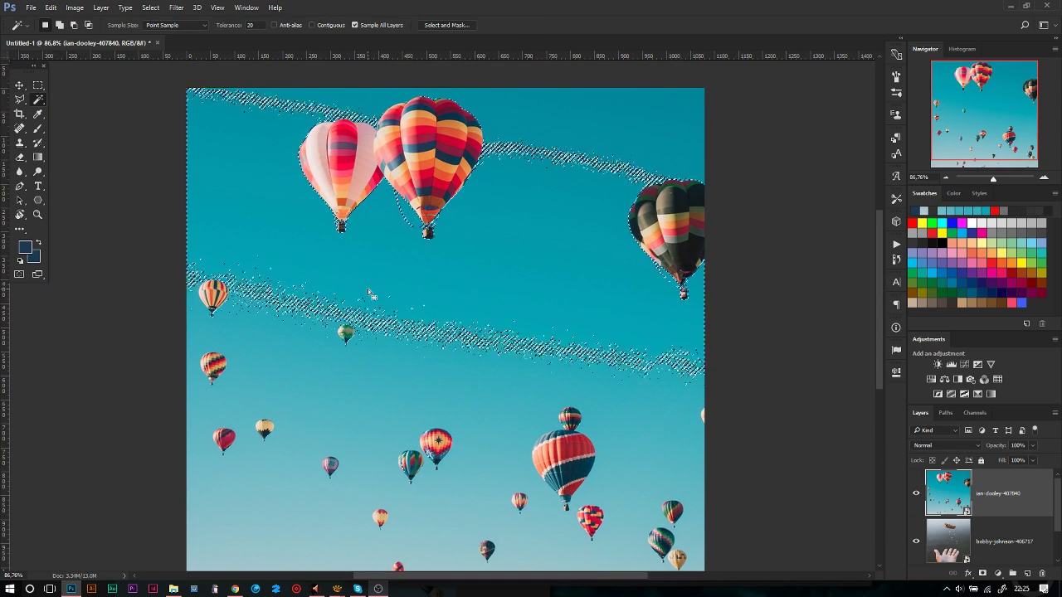
left_click(150, 7)
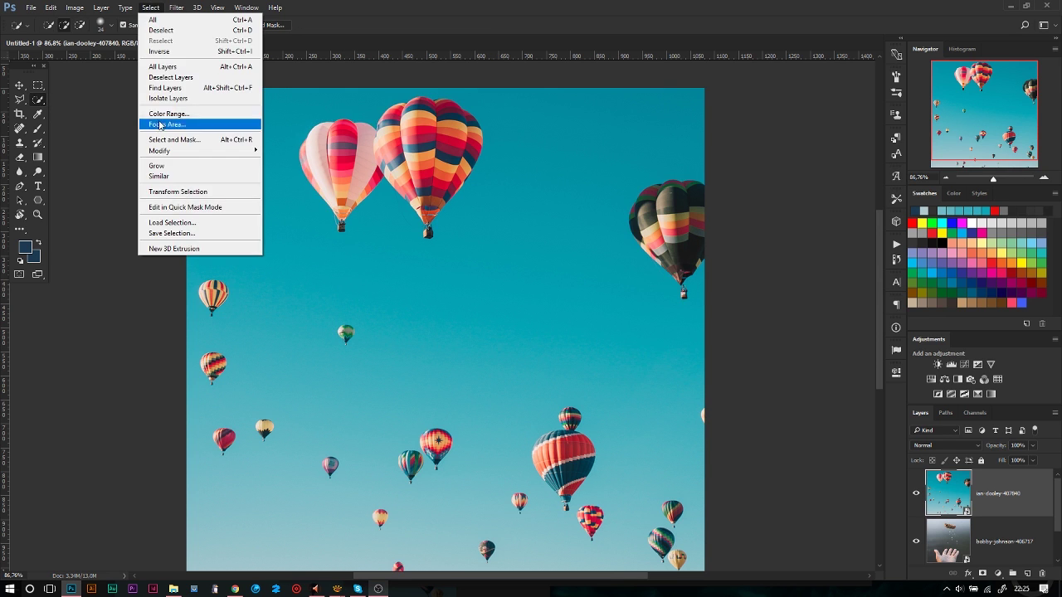
left_click(168, 118)
left_click(419, 149)
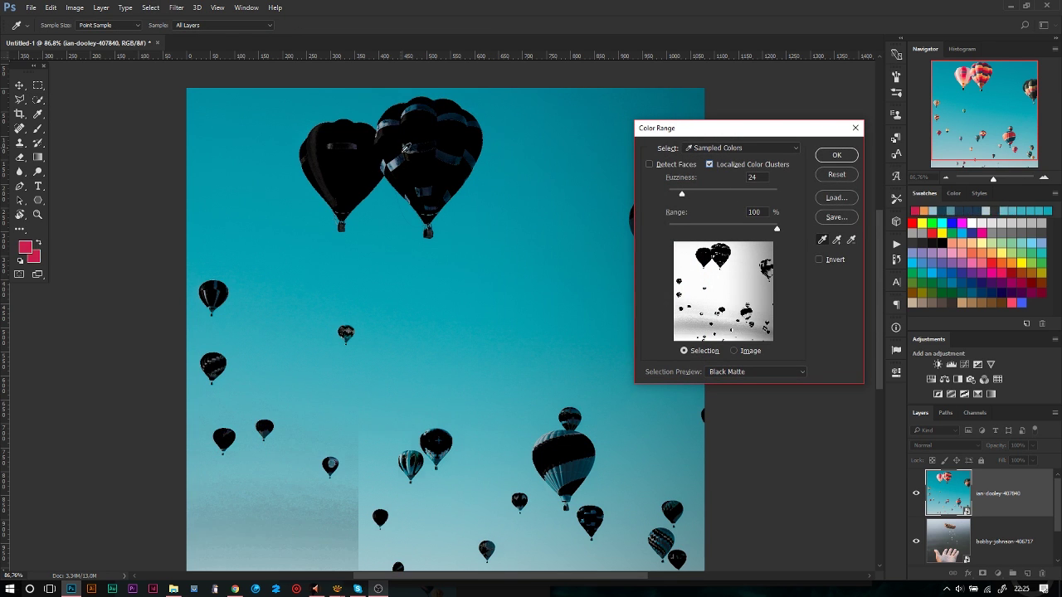
left_click(362, 190, "ctrl")
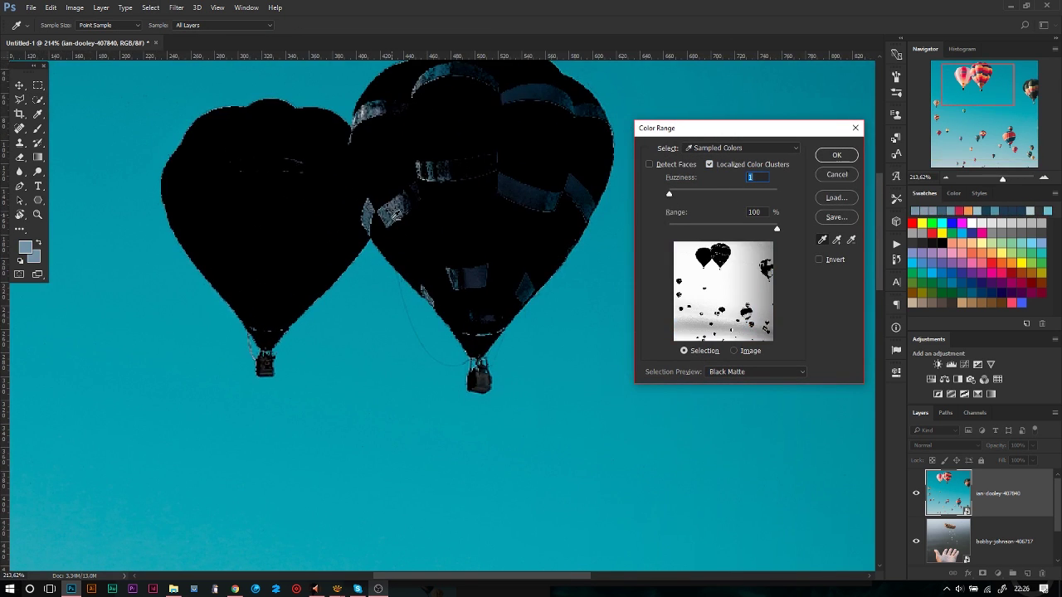
scroll(486, 340, "down", 3)
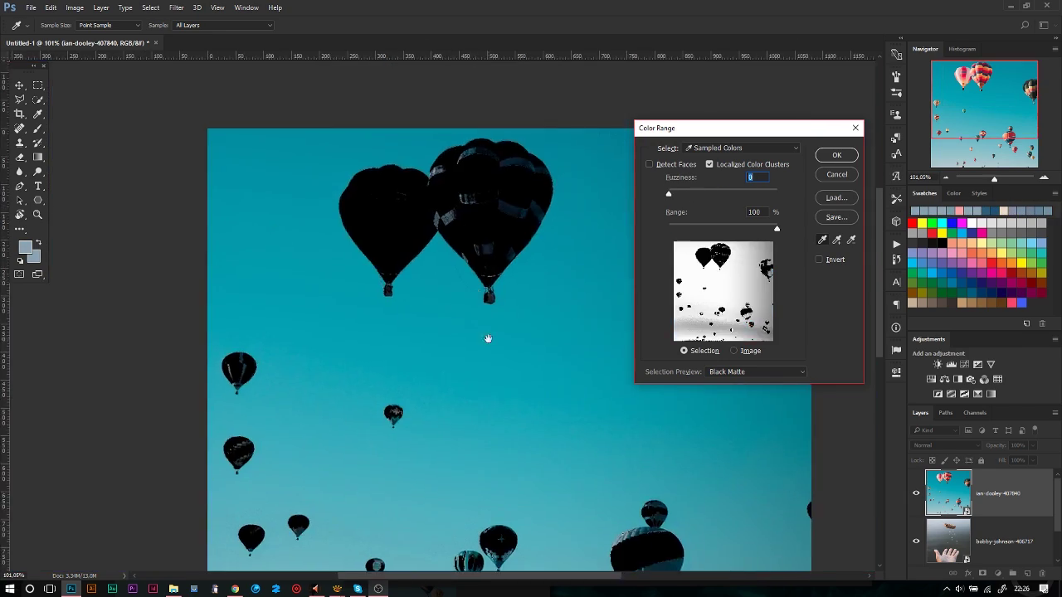
scroll(403, 356, "up", 5)
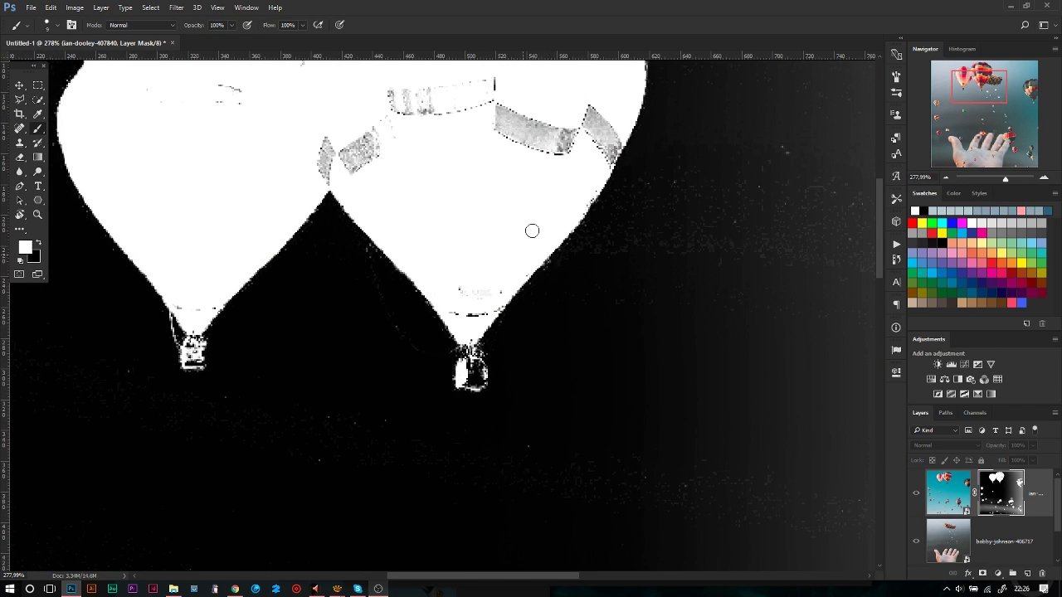
Paint white over the grey gaps in the right balloon's mask
scroll(524, 251, "up", 3)
scroll(434, 415, "up", 2)
left_click_drag(346, 341, 502, 340)
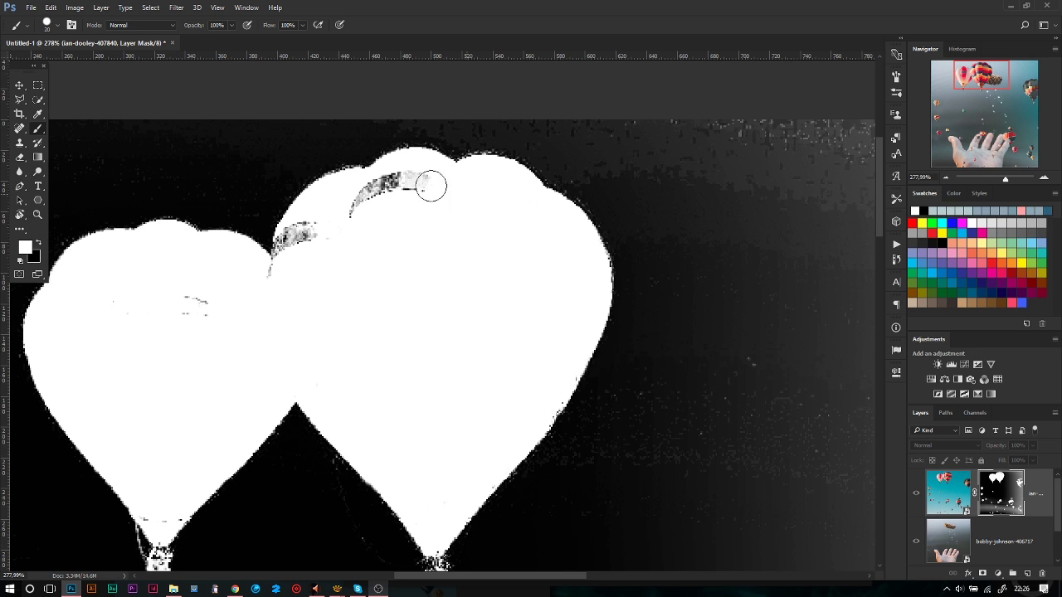
scroll(218, 207, "down", 5)
scroll(670, 545, "down", 8)
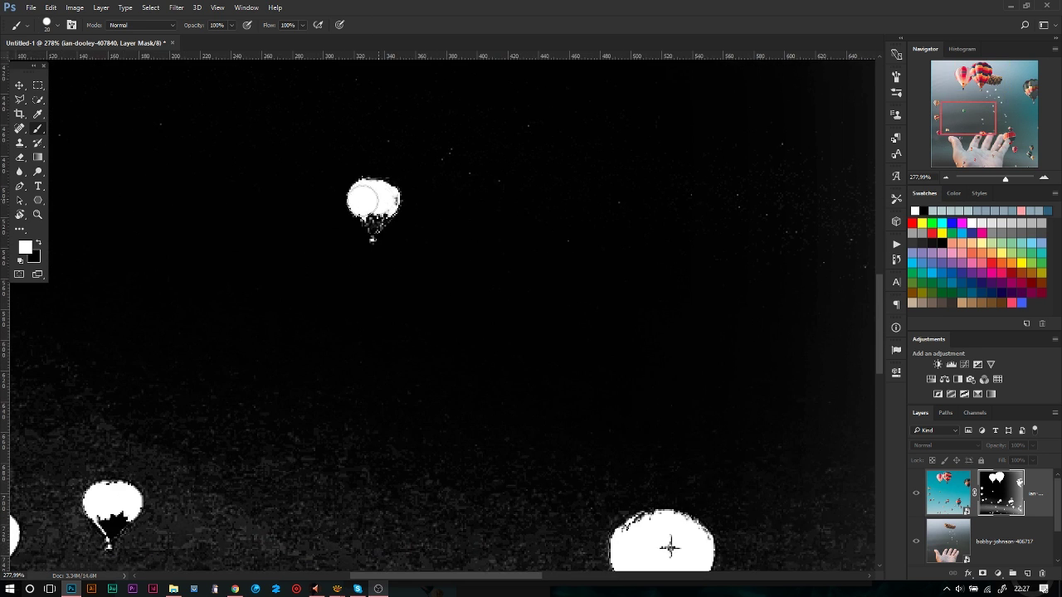
scroll(379, 334, "left", 5)
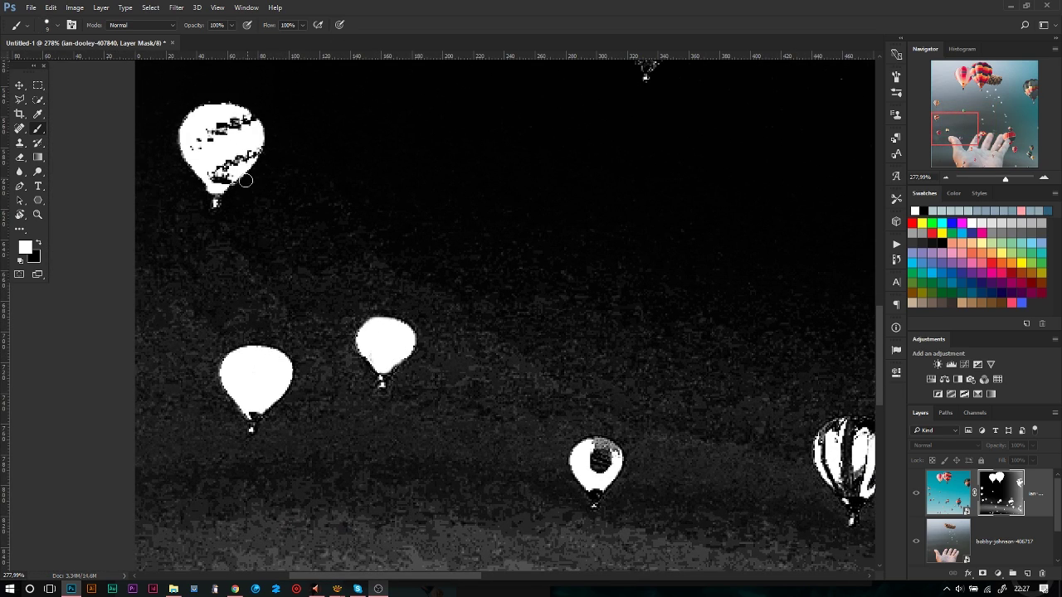
scroll(471, 307, "down", 5)
scroll(471, 307, "right", 5)
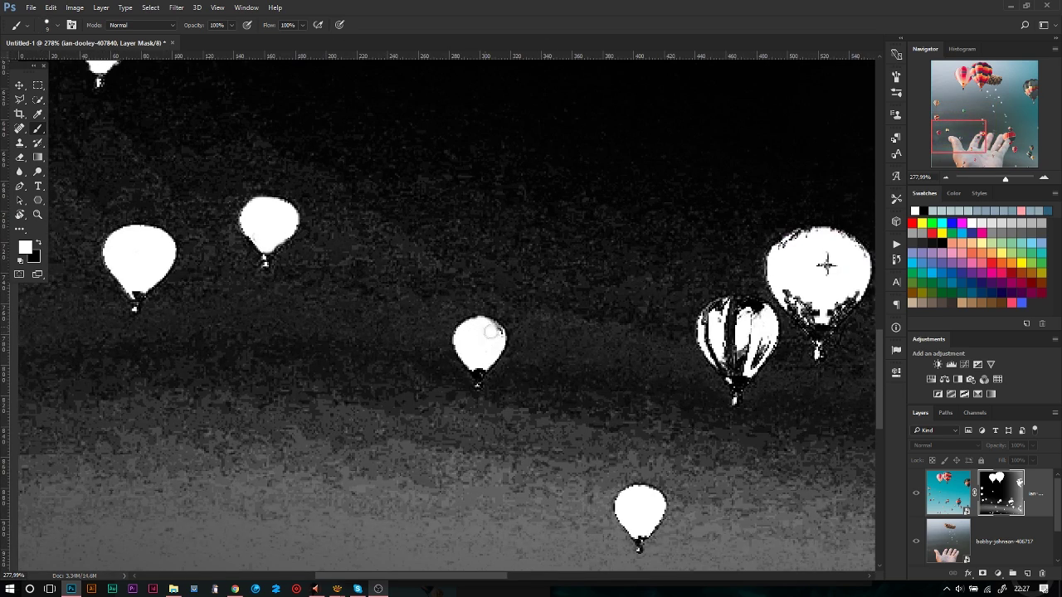
scroll(490, 331, "right", 15)
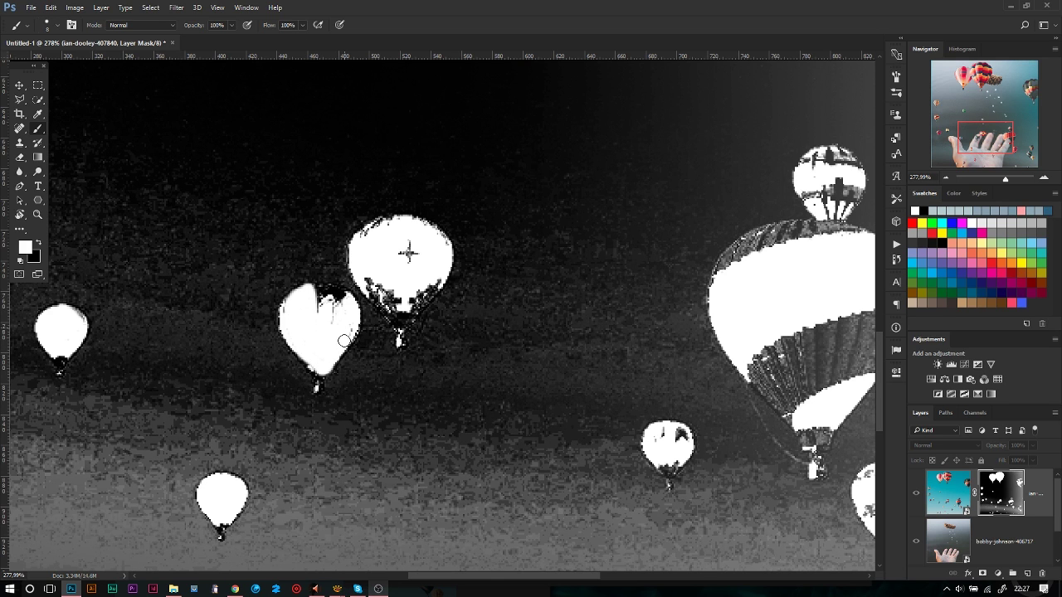
scroll(341, 316, "right", 2)
scroll(341, 315, "up", 1)
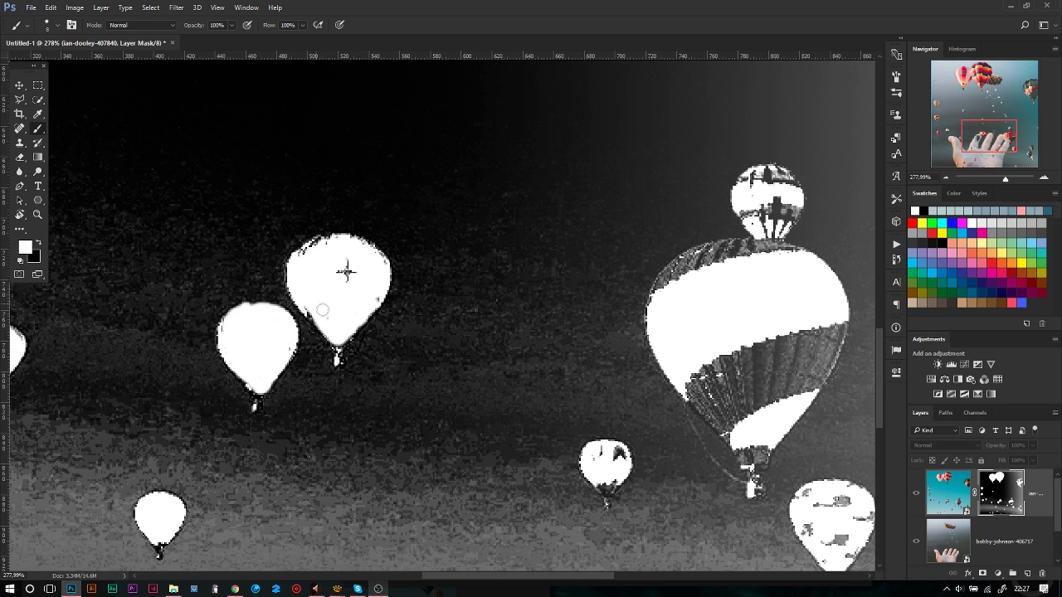
Keep white as foreground and brush the big balloon's dark patches solid white
left_click(25, 247)
key("Escape")
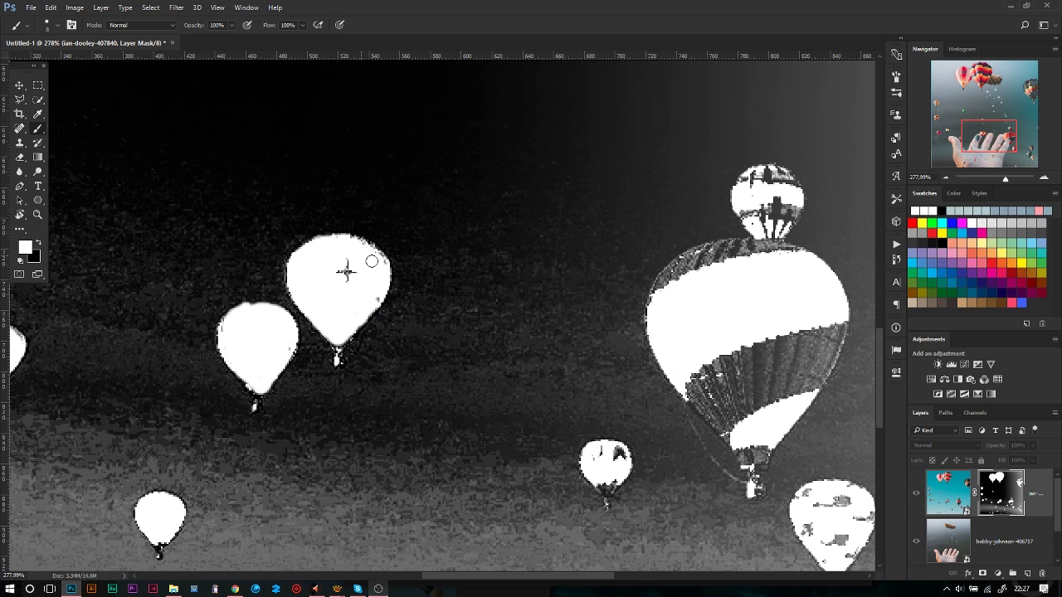
scroll(315, 247, "down", 3)
scroll(315, 247, "left", 2)
scroll(324, 237, "right", 10)
scroll(323, 236, "up", 2)
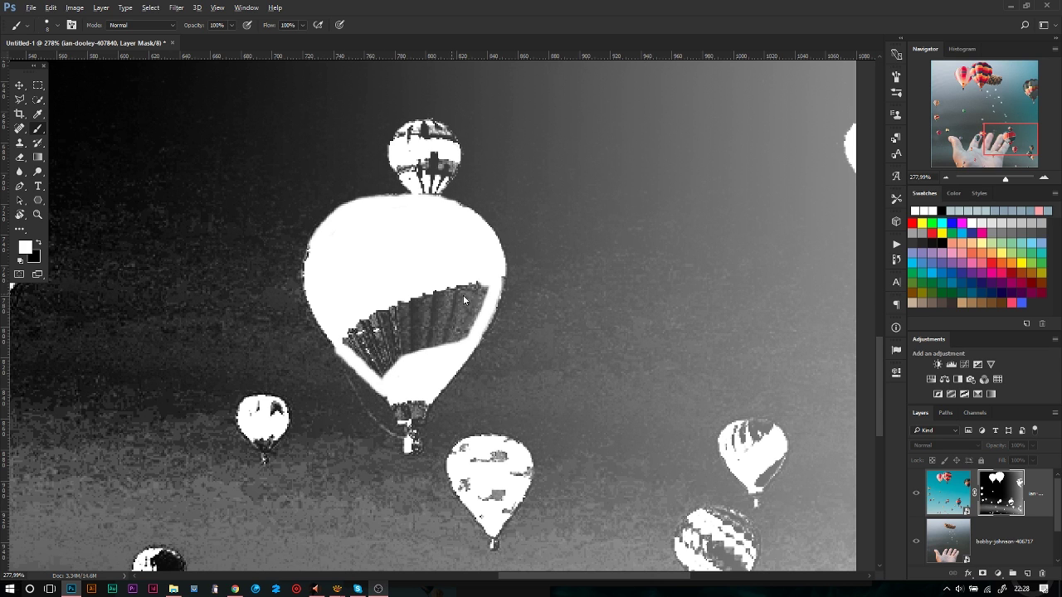
left_click(382, 360)
scroll(381, 360, "down", 3)
left_click_drag(465, 433, 438, 409)
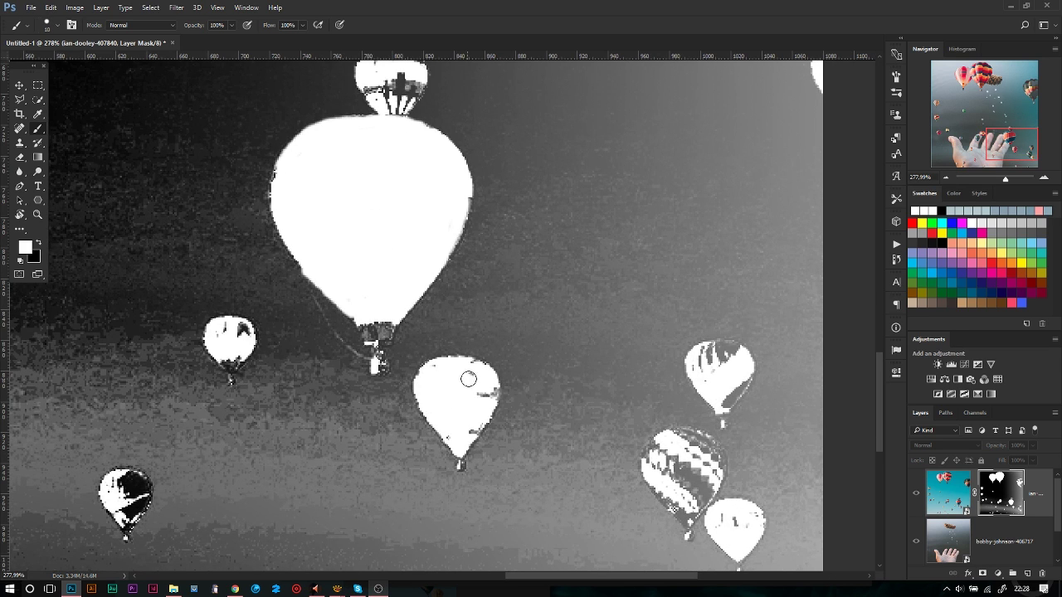
scroll(510, 404, "down", 2)
scroll(510, 404, "right", 4)
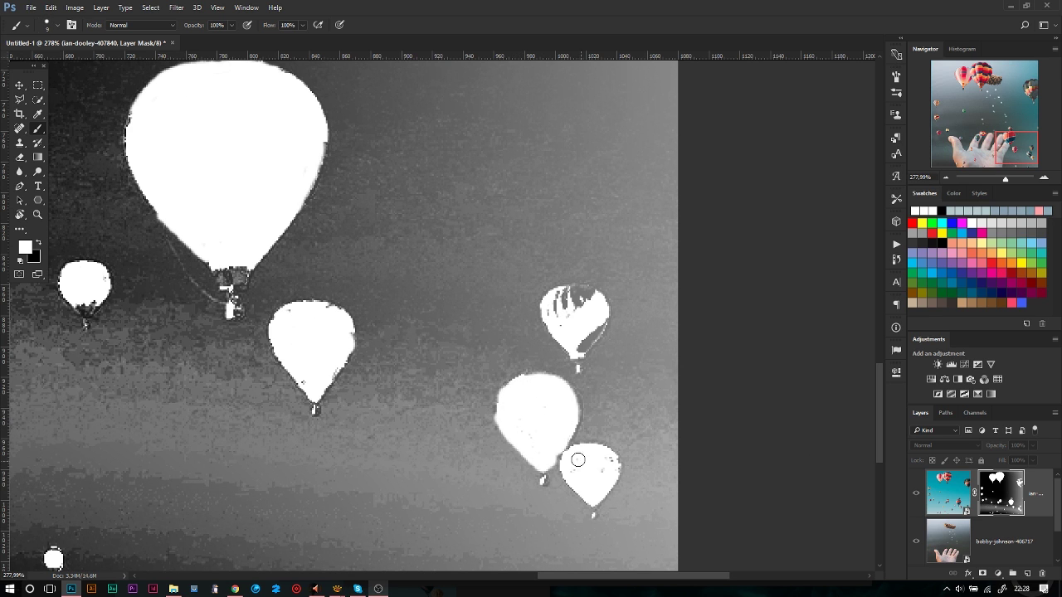
scroll(558, 291, "down", 3)
scroll(295, 289, "left", 4)
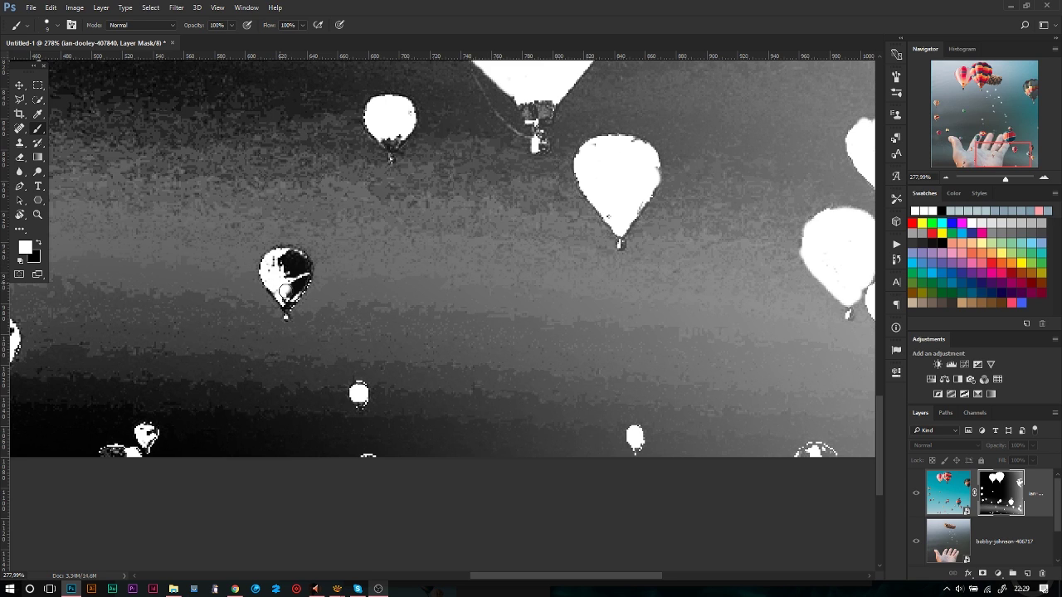
scroll(291, 282, "down", 2)
scroll(290, 282, "left", 3)
scroll(274, 365, "up", 3)
scroll(274, 365, "left", 6)
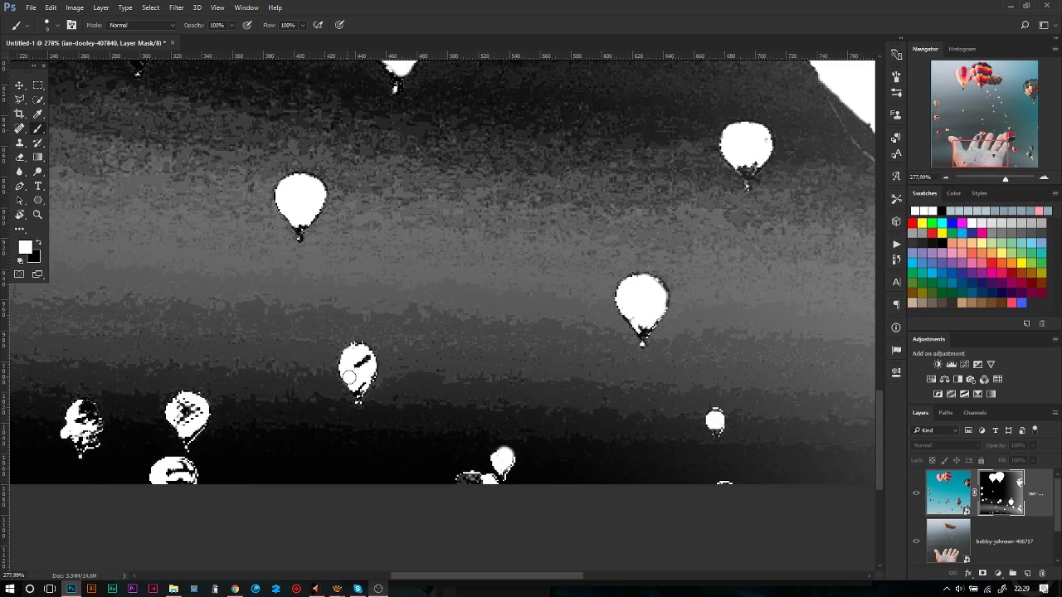
scroll(173, 476, "down", 3)
scroll(249, 332, "down", 1)
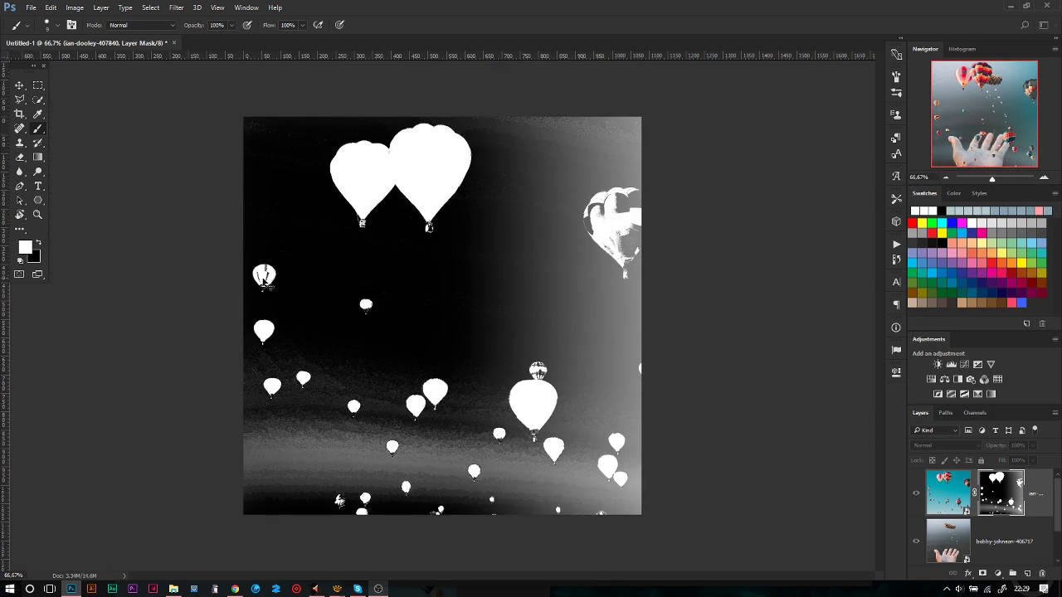
scroll(284, 267, "up", 5)
Scale the balloon photo down to fit the canvas with Free Transform
key("ctrl+0")
key("ctrl+2")
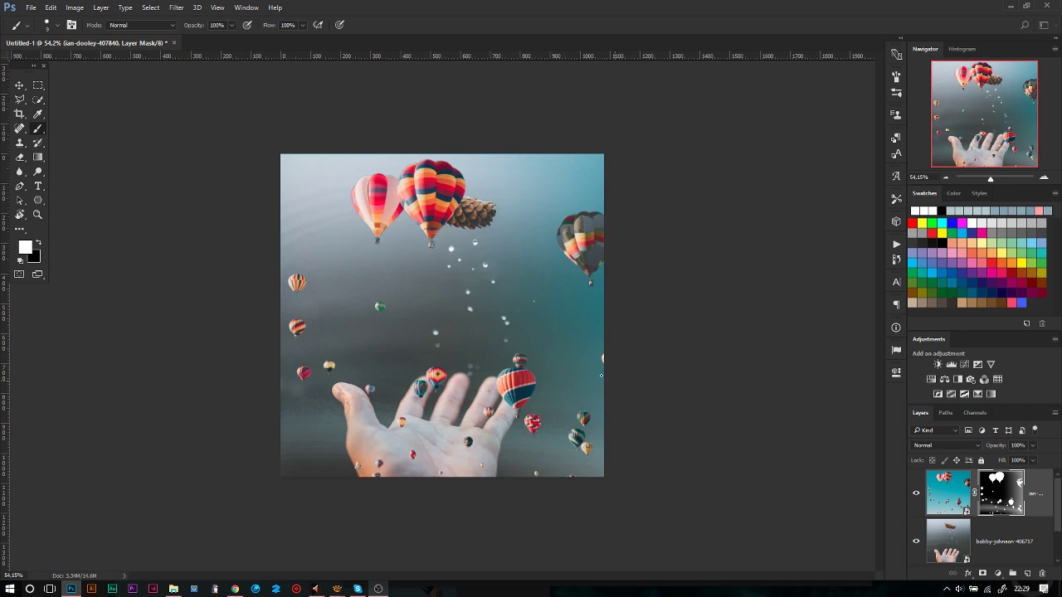
key("v")
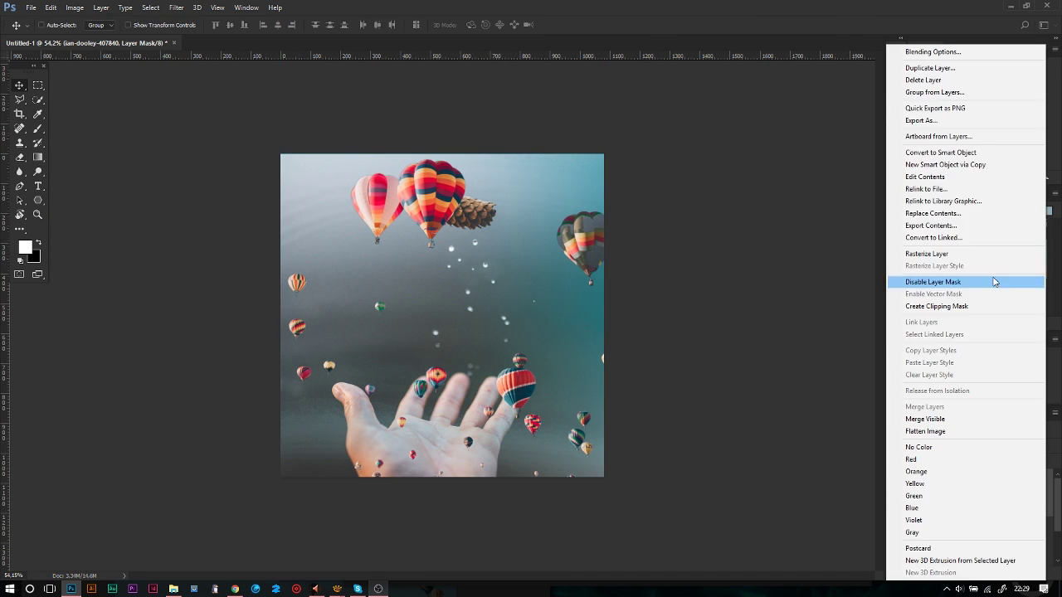
right_click(1034, 494)
key("Escape")
key("ctrl+t")
left_click_drag(605, 482, 589, 537)
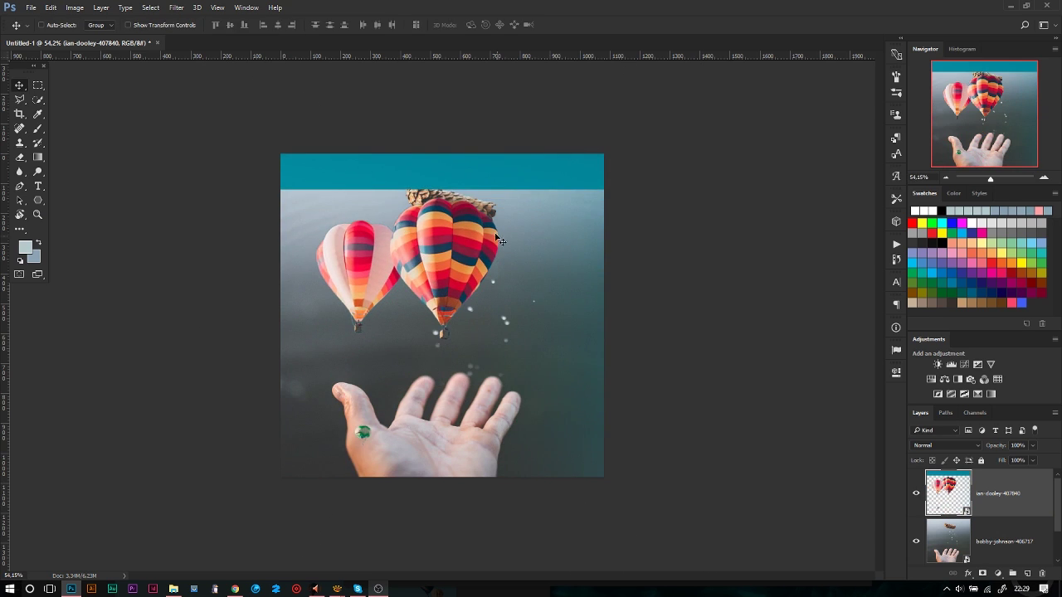
key("ctrl+0")
key("Return")
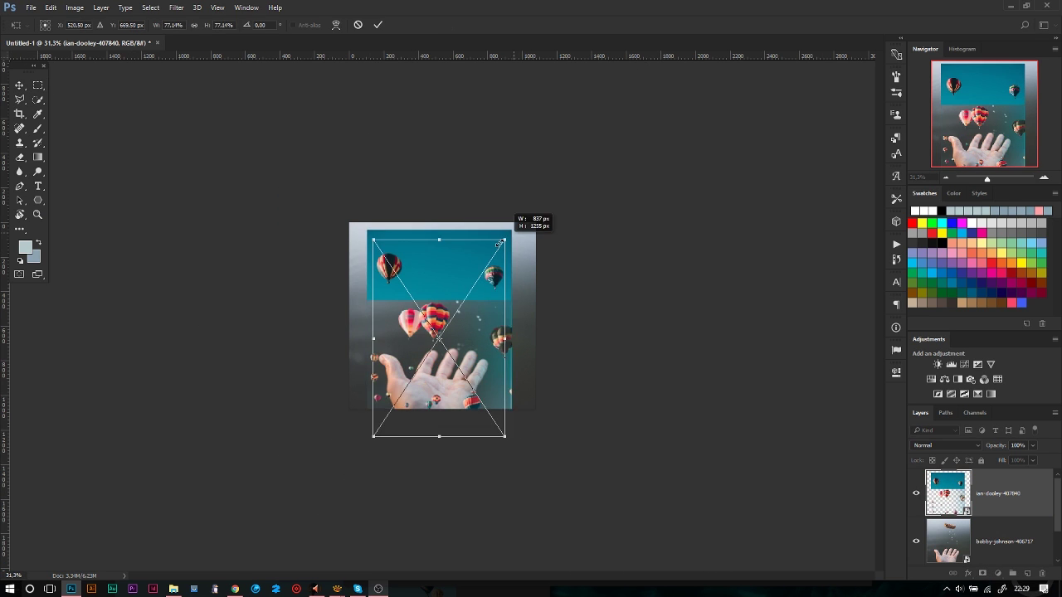
Mask the balloon photo to a marquee area, paint away edges around the hand, and apply the mask
left_click_drag(362, 225, 536, 290)
left_click(983, 573)
scroll(463, 321, "up", 2)
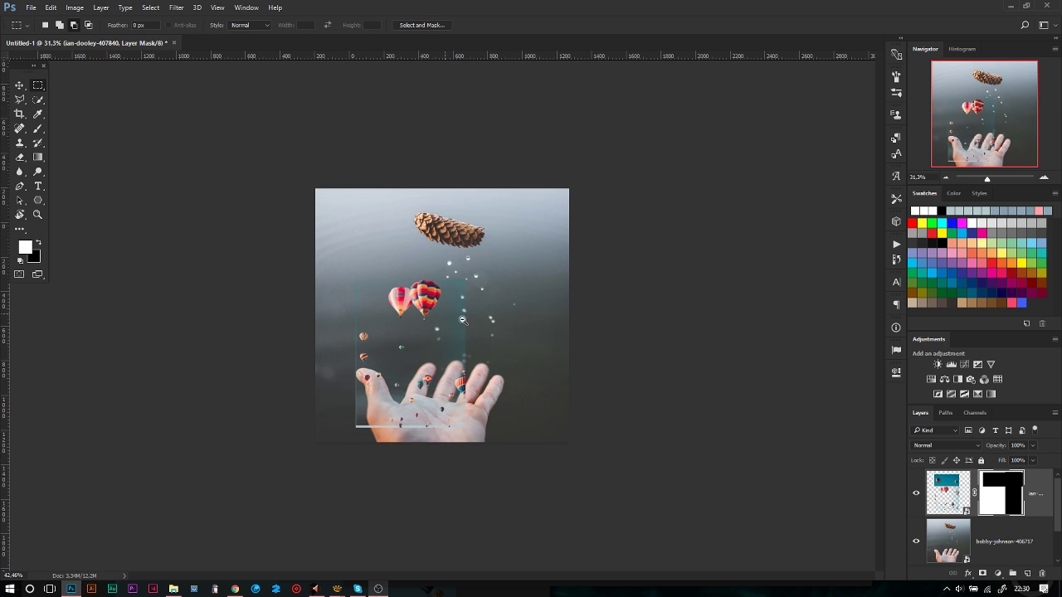
key("x")
left_click_drag(486, 308, 373, 423)
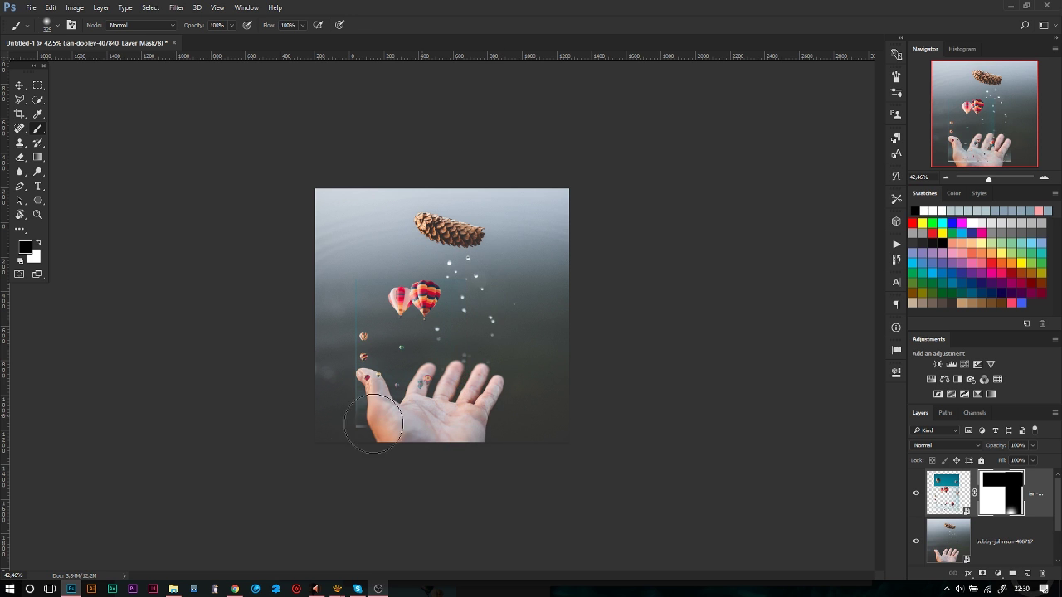
right_click(1008, 492)
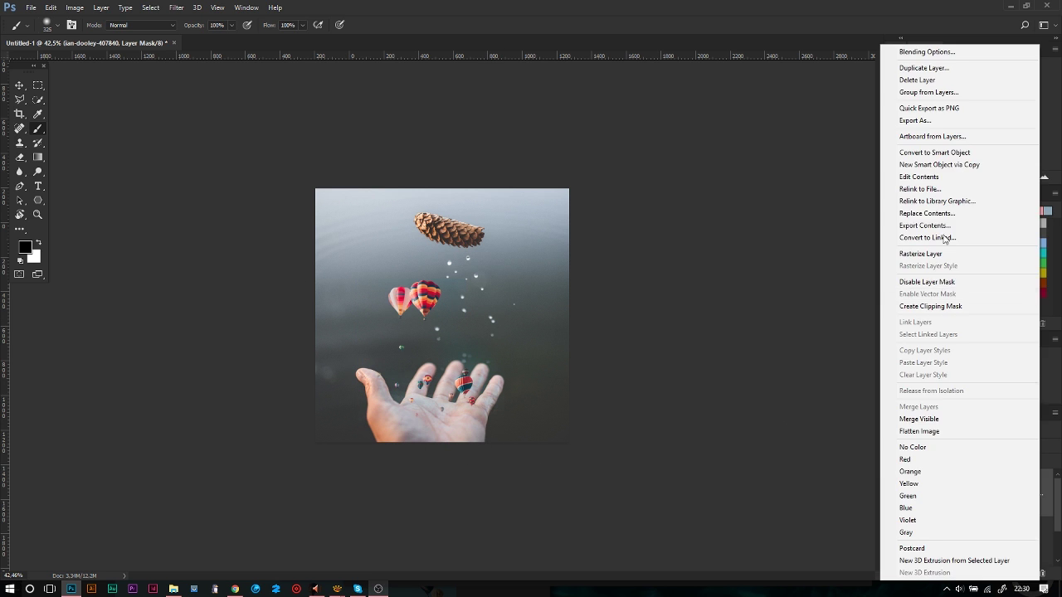
left_click(930, 278)
scroll(593, 439, "up", 3)
Add a new mask to the balloon layer and paint away stray bits near the small balloons
key("ctrl+t")
key("Return")
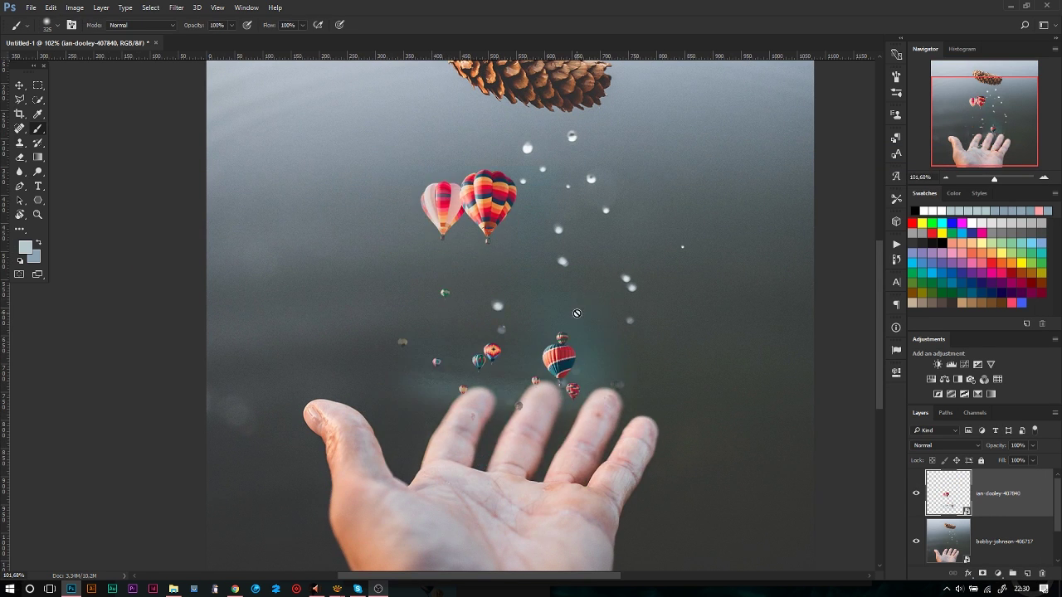
left_click(982, 573)
key("b")
left_click_drag(539, 390, 492, 343)
scroll(569, 362, "down", 2)
scroll(569, 363, "up", 2)
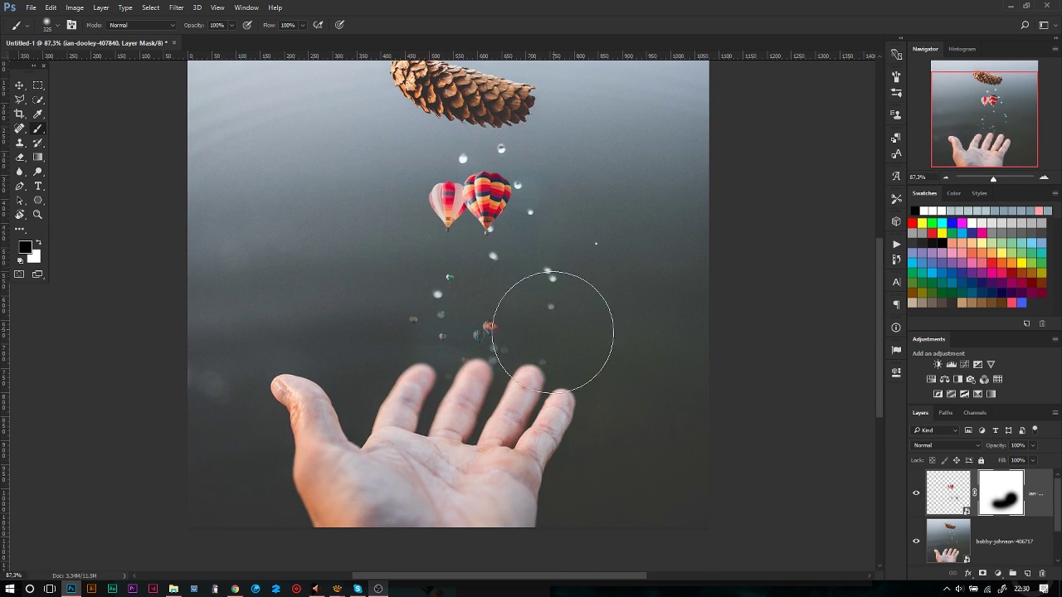
Clone sky over the pine cone on a new Layer 1
left_click(1028, 573)
mouse_move(399, 183)
left_mouse_down()
mouse_move(439, 166)
mouse_move(483, 170)
left_mouse_up()
scroll(484, 171, "down", 2)
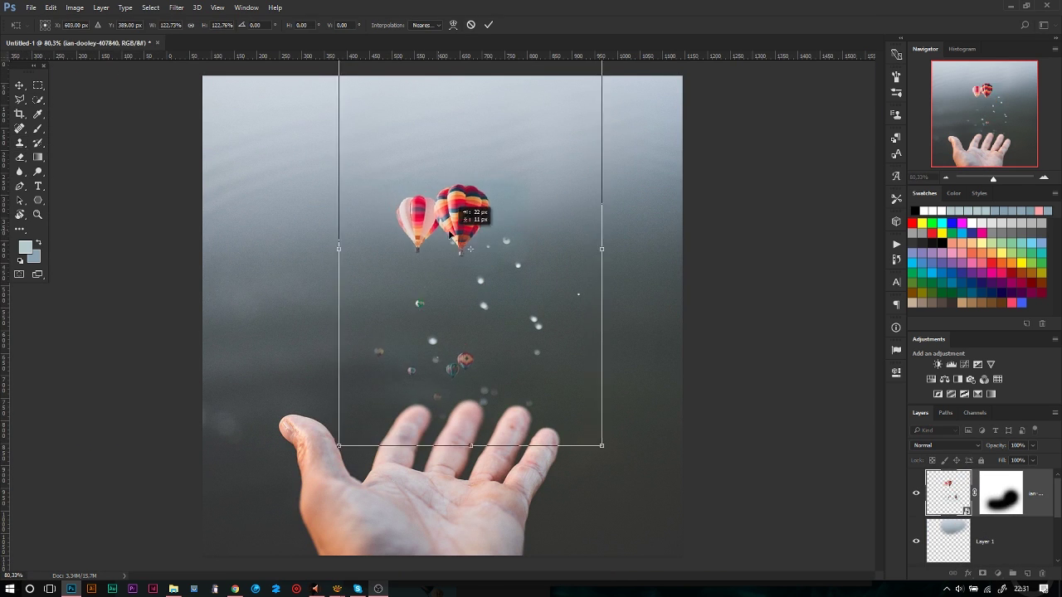
Add a Color Balance adjustment and shift the midtones slightly toward cyan
key("b")
key("d")
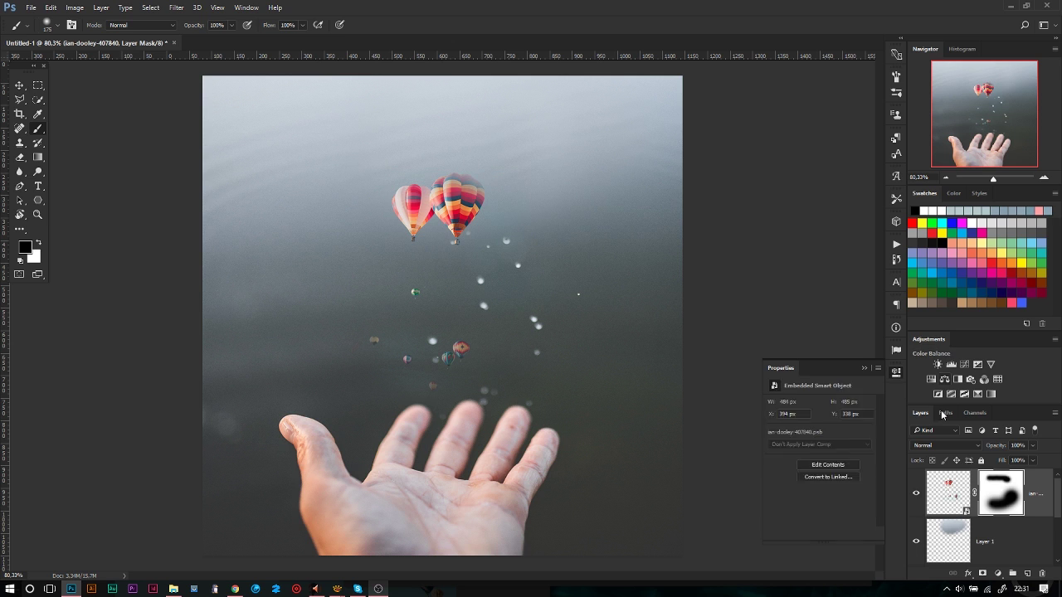
left_click(944, 380)
left_click(949, 493)
left_click(311, 492, "alt")
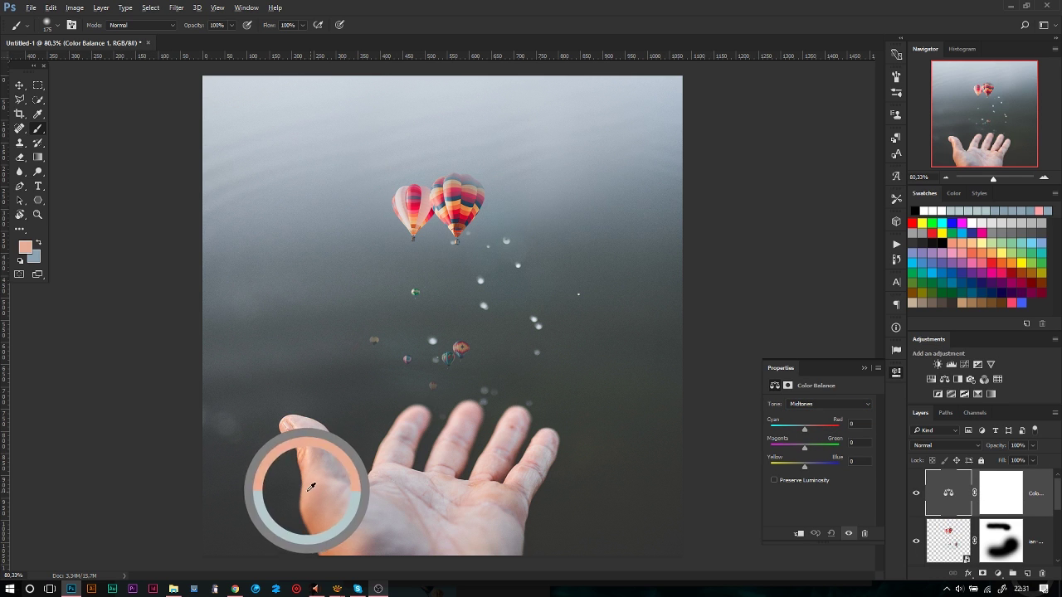
left_click(382, 497, "alt")
left_click(304, 350, "alt")
left_click(301, 308, "alt")
left_click(25, 247)
left_click(628, 254)
left_click_drag(804, 429, 801, 427)
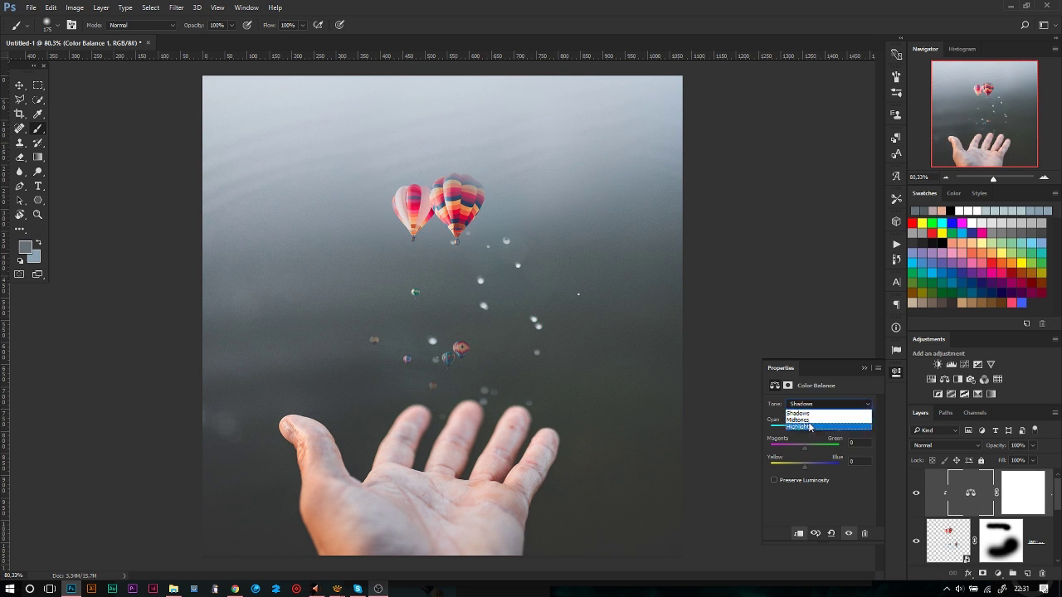
Push the Color Balance shadows strongly toward green
left_click(798, 412)
left_click(278, 452, "alt")
left_click(25, 246)
left_click(629, 253)
left_click_drag(804, 448, 830, 448)
scroll(621, 385, "down", 1)
scroll(979, 514, "down", 1)
Touch up the balloon layer's mask with a smaller white brush
left_click(1002, 493)
scroll(414, 448, "up", 3)
key("x")
key("bracketleft")
key("bracketleft")
scroll(261, 384, "up", 4)
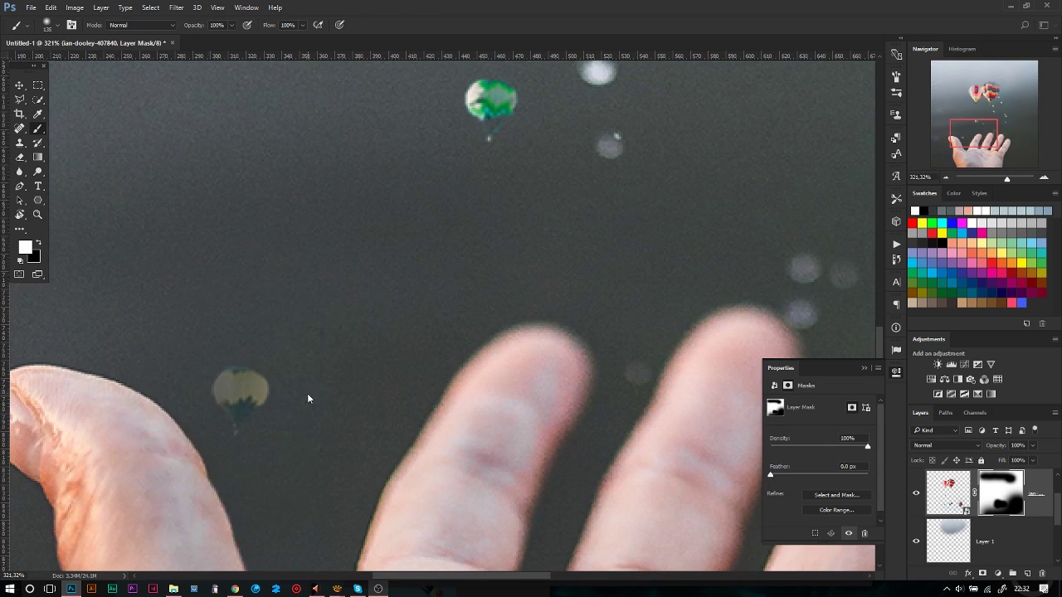
key("b")
scroll(250, 392, "down", 3)
scroll(415, 332, "down", 4)
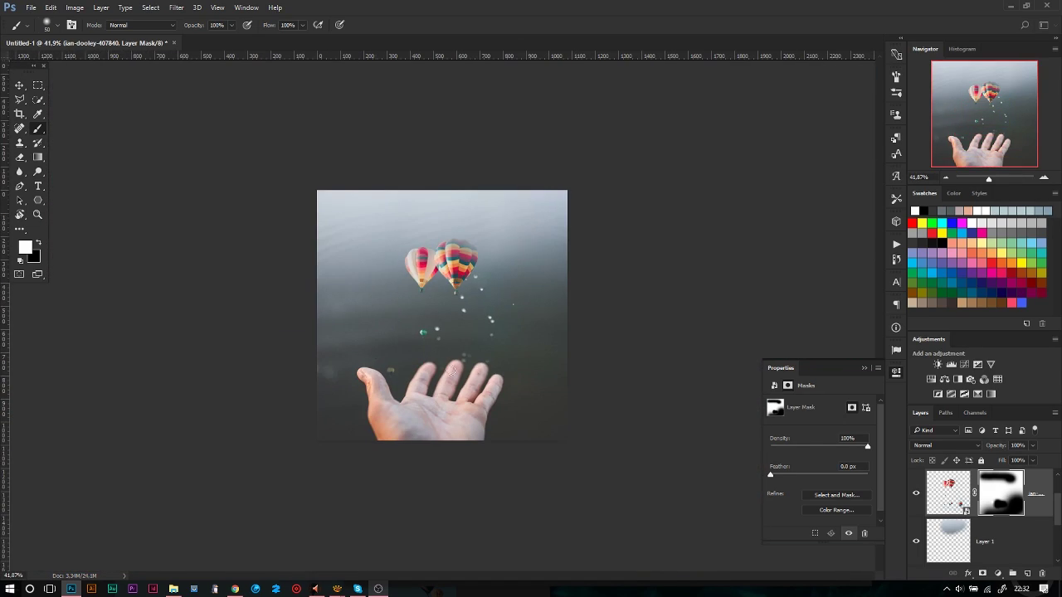
key("alt+bracketright")
Paint three black shadow dabs on the hand on a new Layer 2
left_click(1027, 573)
scroll(422, 429, "up", 3)
scroll(423, 429, "up", 2)
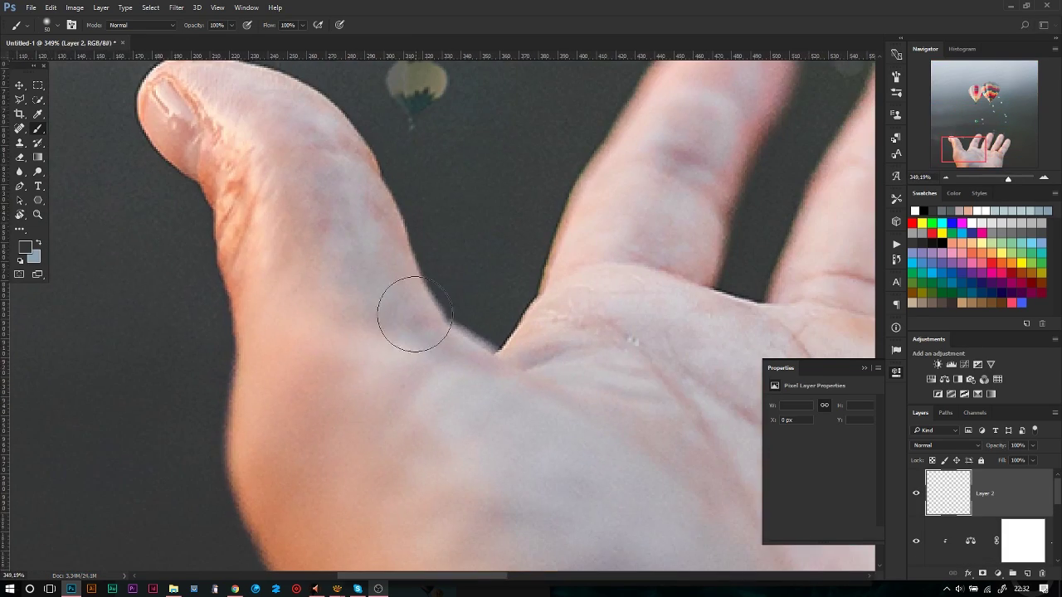
key("x")
left_click(390, 304)
scroll(418, 355, "down", 3)
left_click(418, 355)
scroll(417, 355, "up", 2)
scroll(390, 365, "right", 2)
left_click(364, 380)
Gaussian-blur the shadow dabs and set Layer 2 opacity to 50%
left_click(176, 8)
left_click(148, 171)
key("Return")
key("v")
key("5")
scroll(351, 289, "down", 3)
left_click(31, 8)
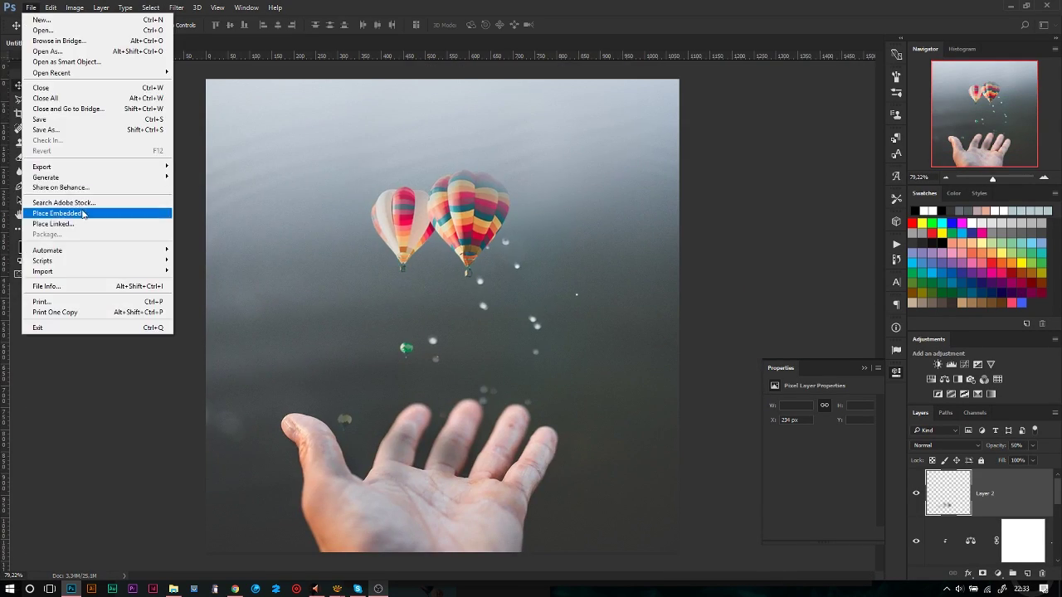
Place pandahed.png from Ressources > REnder and quick-select the panda for refinement
left_click(50, 205)
left_click(49, 162)
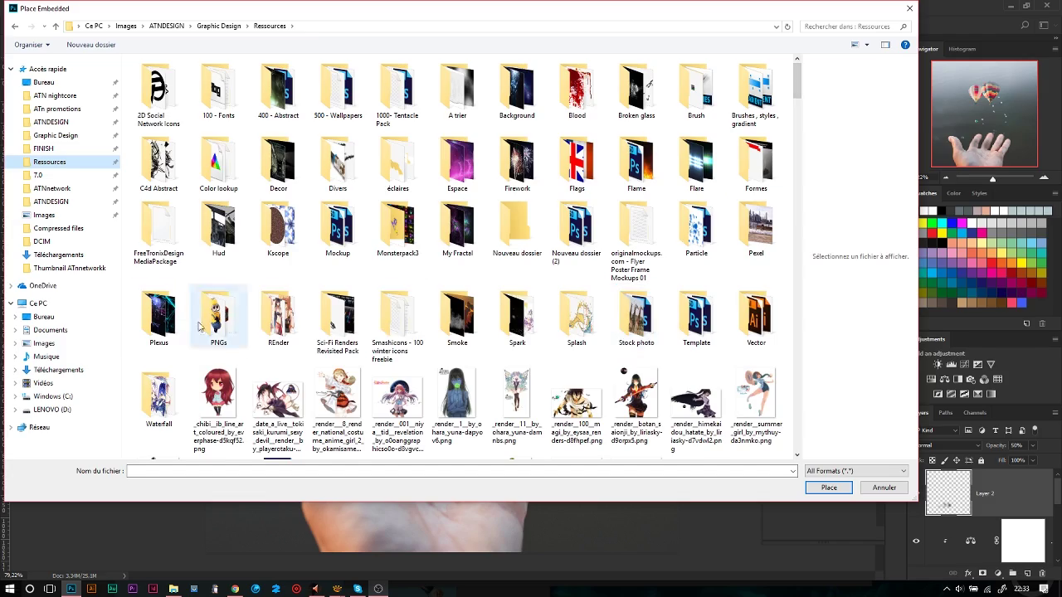
double_click(278, 320)
left_click_drag(795, 162, 799, 329)
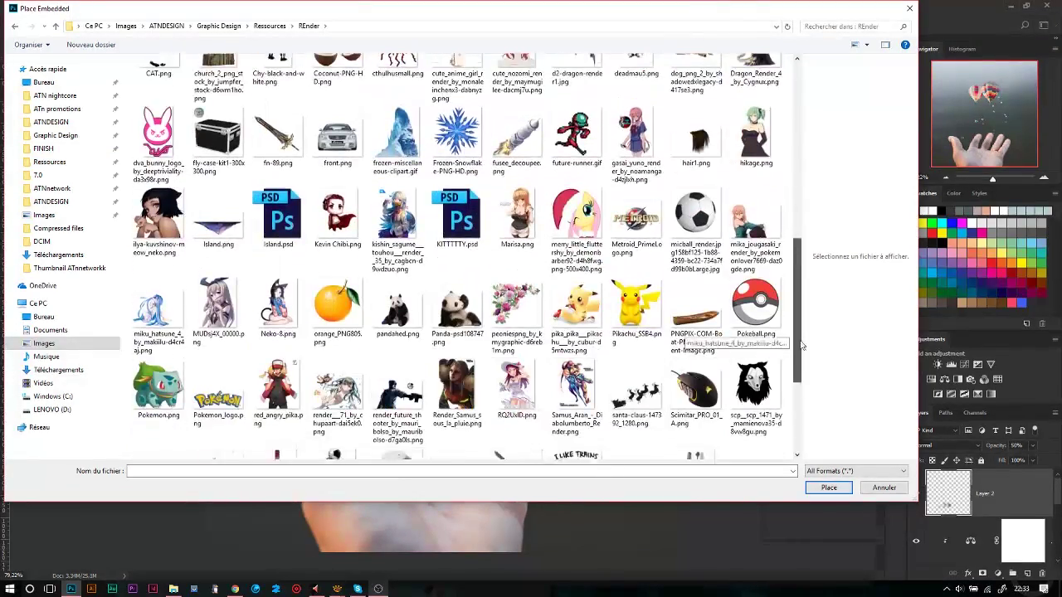
left_click_drag(798, 329, 798, 336)
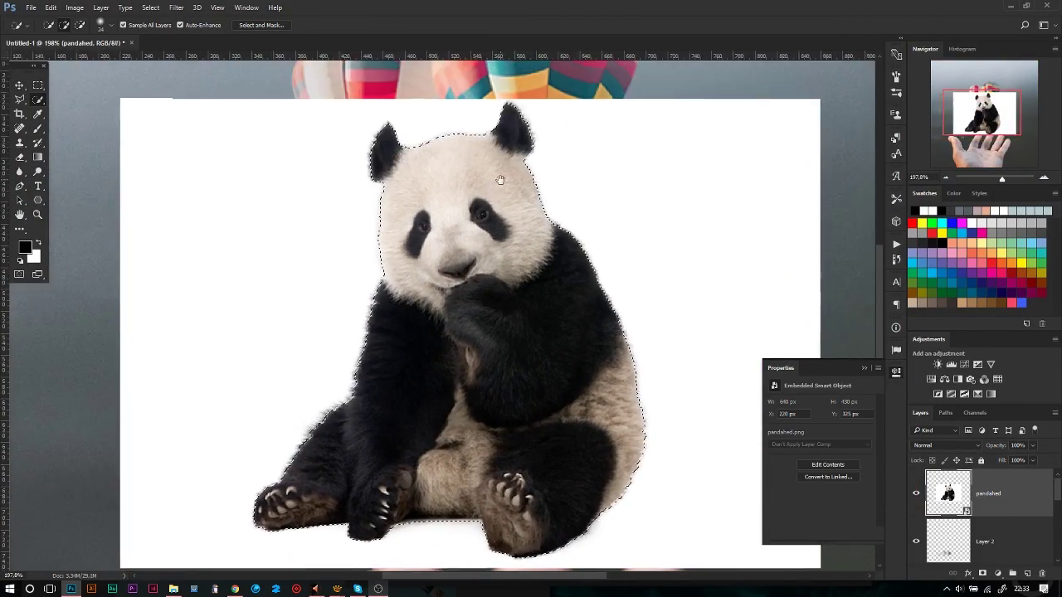
left_click(262, 25)
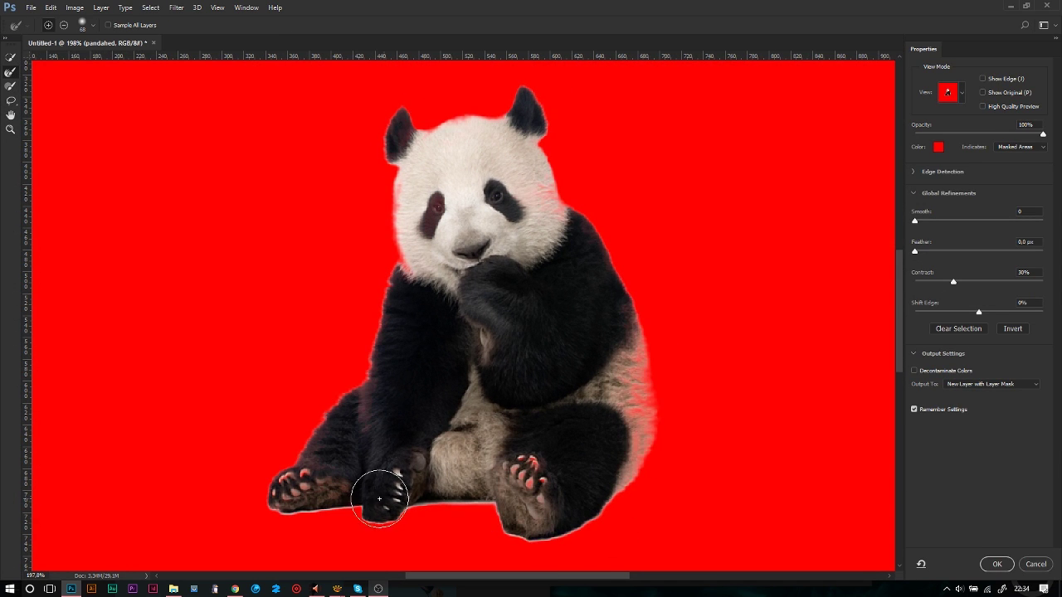
Refine the panda edge with increased Smooth, slight Feather and Contrast 0
key("bracketright")
key("bracketright")
key("bracketright")
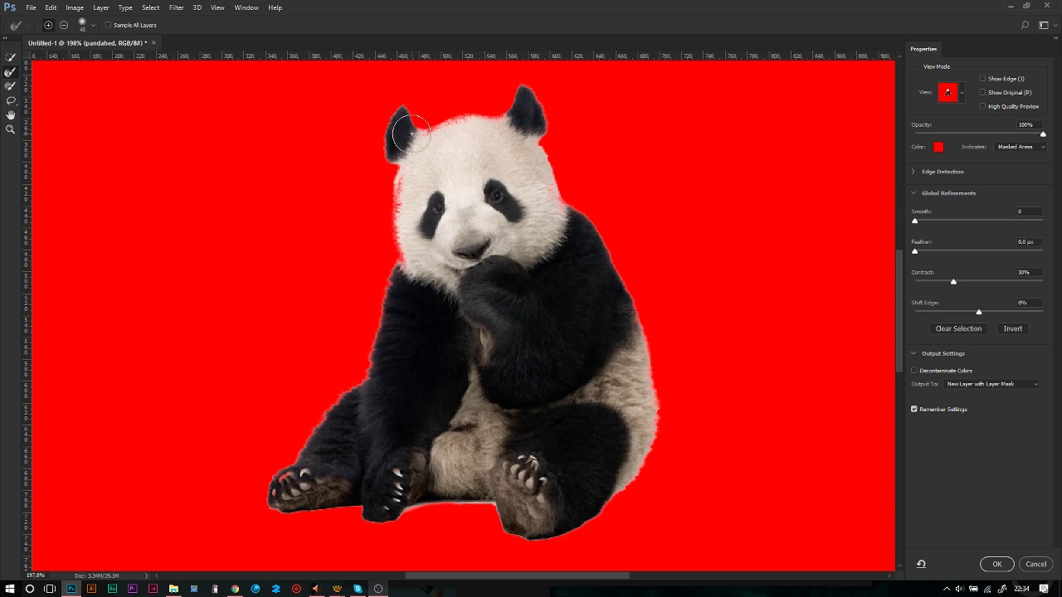
left_click_drag(948, 221, 960, 220)
left_click_drag(914, 251, 925, 251)
type("0")
key("Tab")
left_click_drag(961, 221, 987, 222)
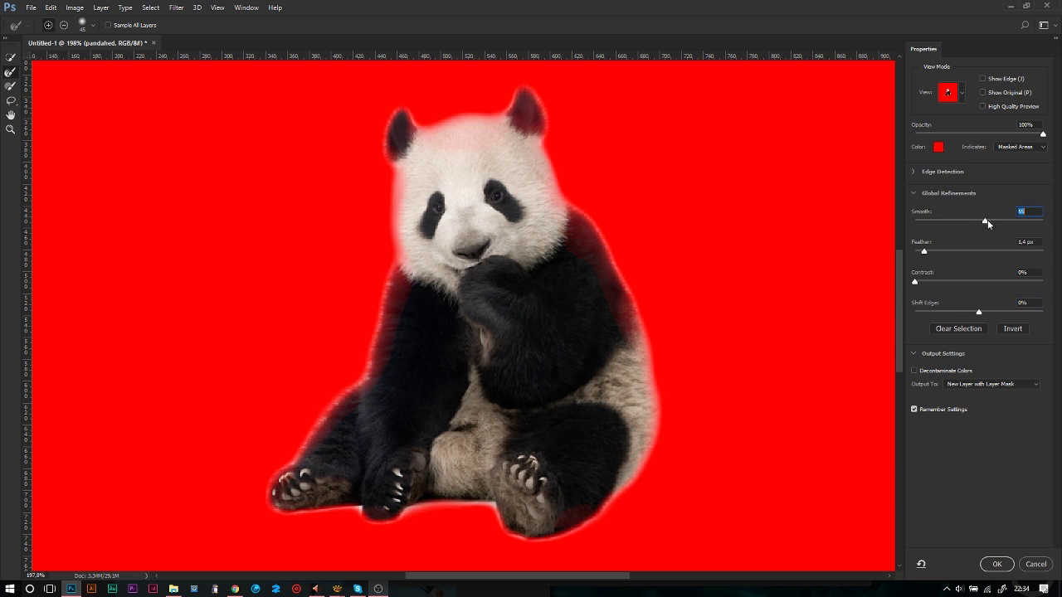
left_click(936, 172)
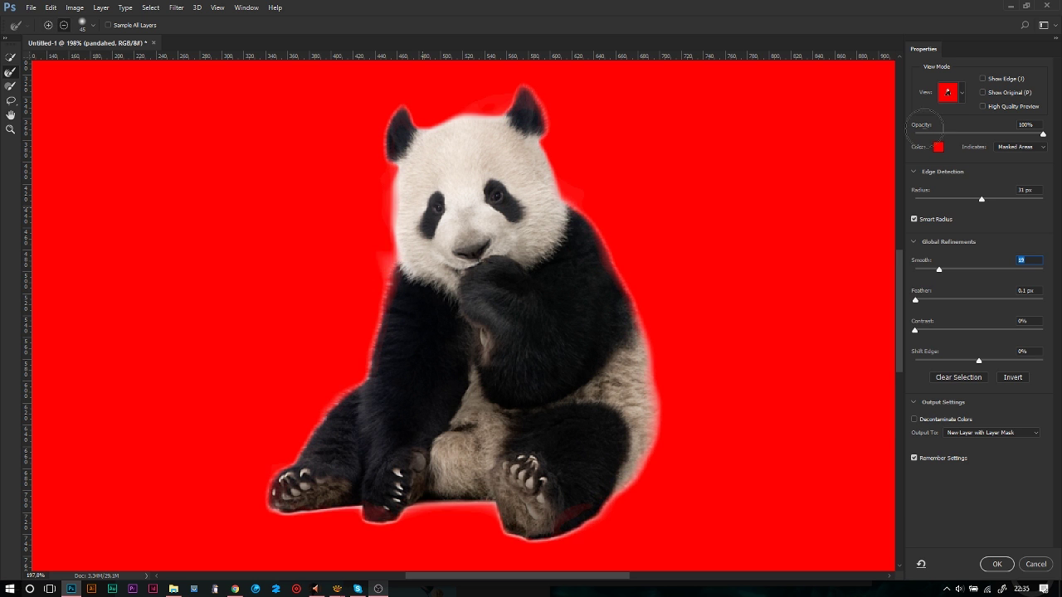
Use a black overlay, shift the edge inward 30%, and output to a new masked layer
left_click(939, 147)
left_click(589, 407)
left_click(840, 261)
left_click_drag(979, 361, 960, 362)
left_click(997, 565)
key("ctrl+t")
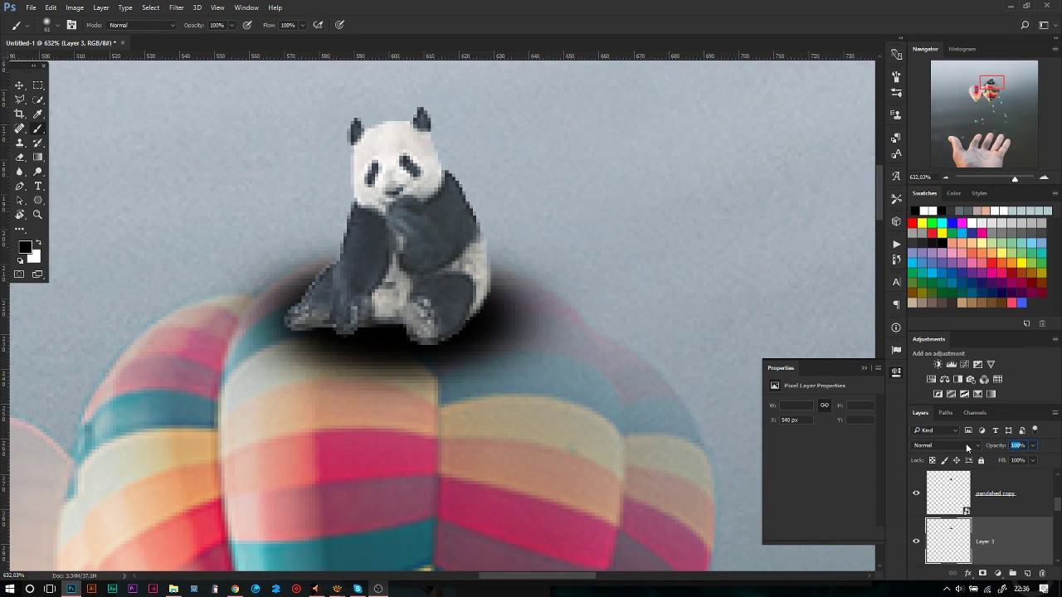
Let dark tones show through the shadow layer's blending, and scale the panda group down onto its balloon
double_click(1000, 534)
left_click_drag(699, 271, 714, 271)
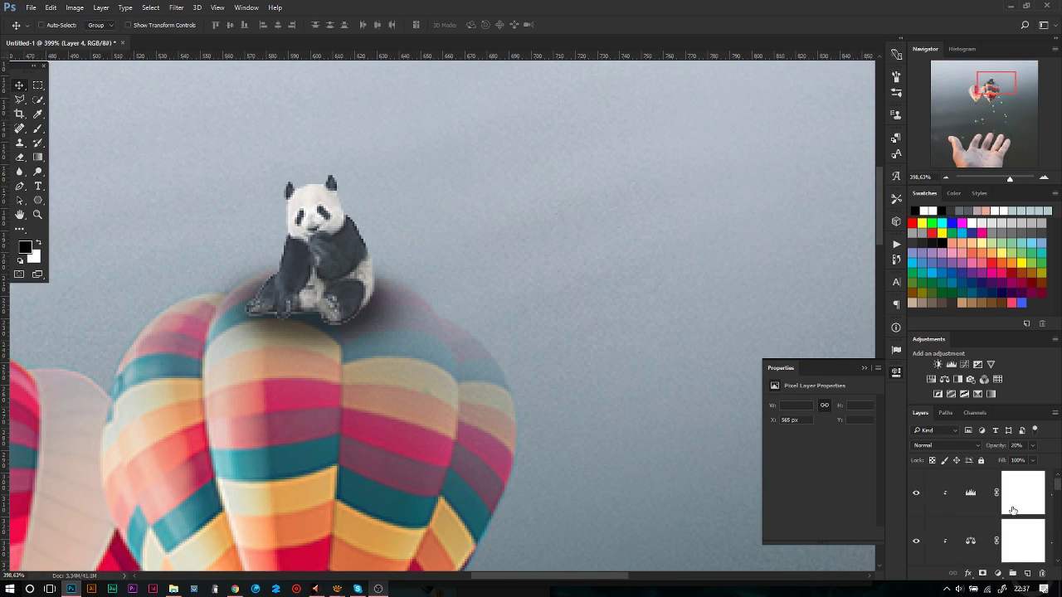
key("ctrl+t")
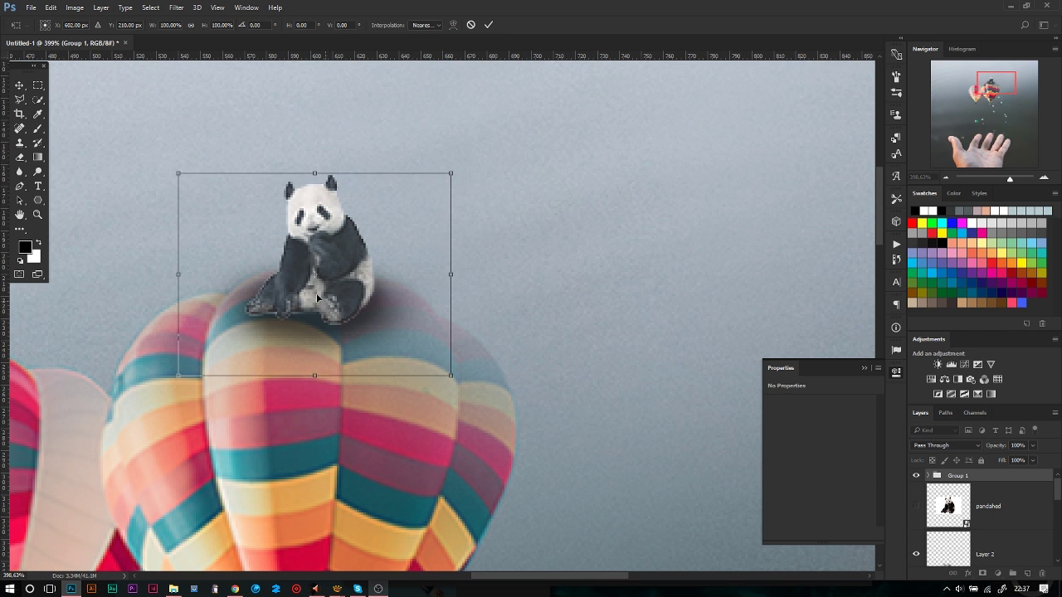
left_click_drag(451, 375, 419, 356)
key("Return")
key("ctrl+0")
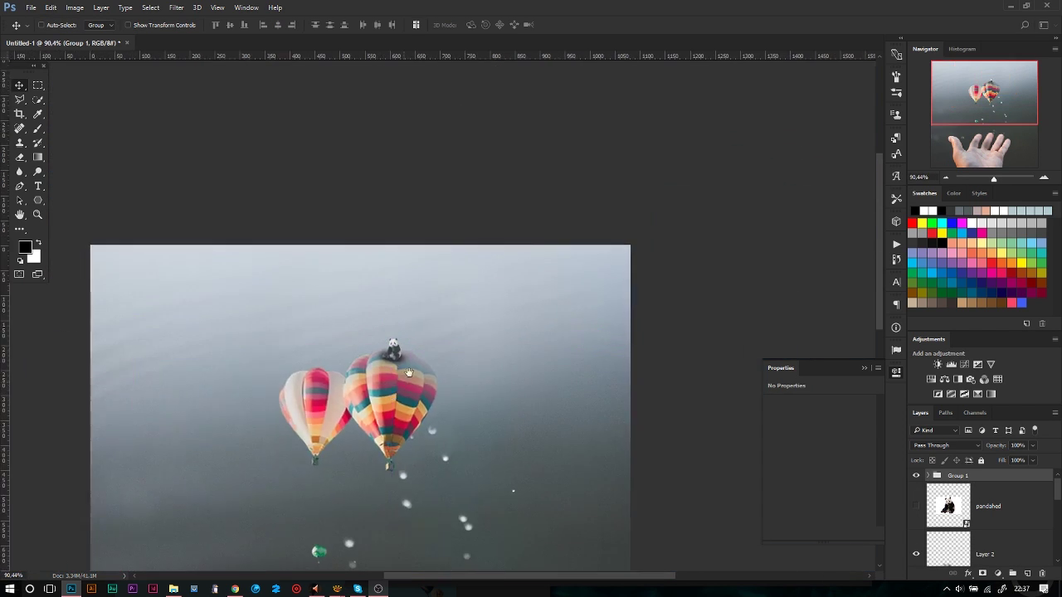
Duplicate the panda onto the left balloon and give the copy a layer mask for painting
left_click_drag(479, 112, 402, 131)
scroll(401, 131, "up", 5)
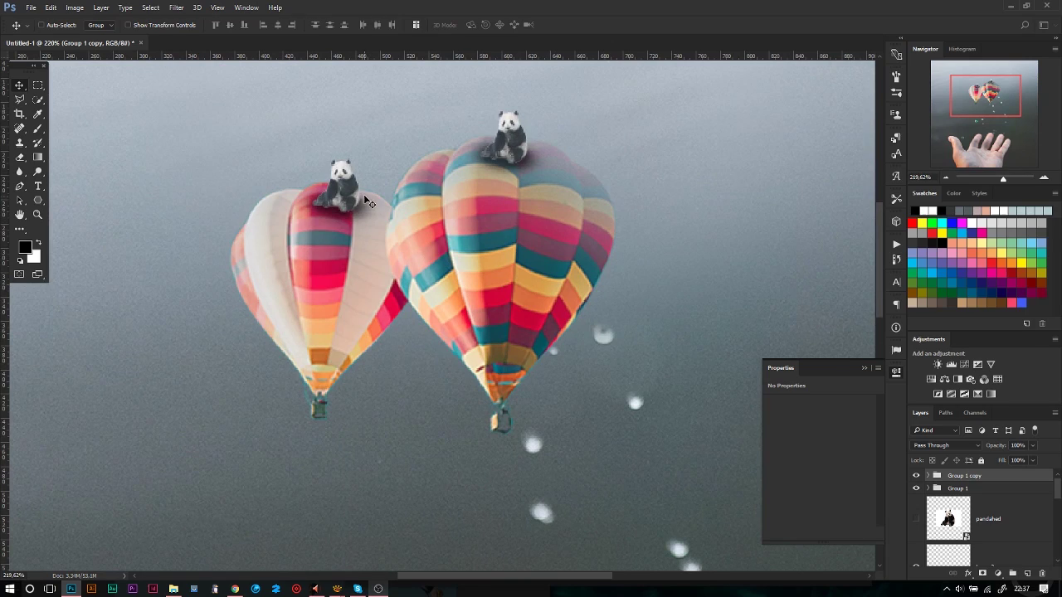
left_click_drag(341, 195, 314, 405)
scroll(314, 405, "up", 5)
key("Return")
key("b")
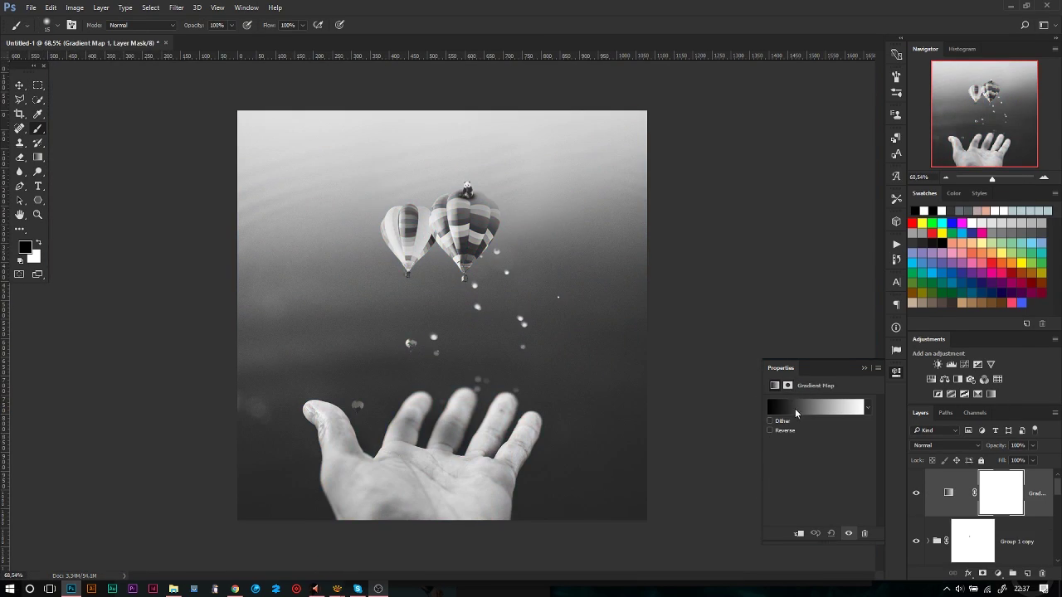
Recolour the gradient map stops blue and lilac, and set its blend mode to Soft Light
left_click(675, 373)
mouse_move(741, 344)
left_mouse_down()
mouse_move(741, 361)
mouse_move(741, 321)
left_mouse_up()
left_click(666, 324)
key("Return")
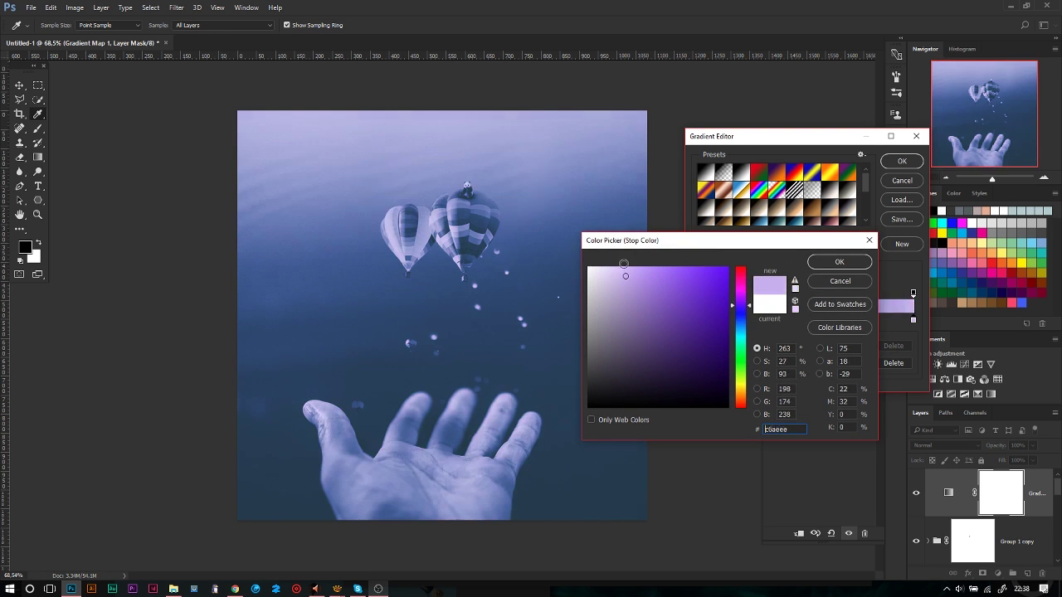
left_click_drag(740, 304, 740, 330)
left_click(839, 262)
left_click(901, 161)
left_click(946, 446)
left_click(922, 337)
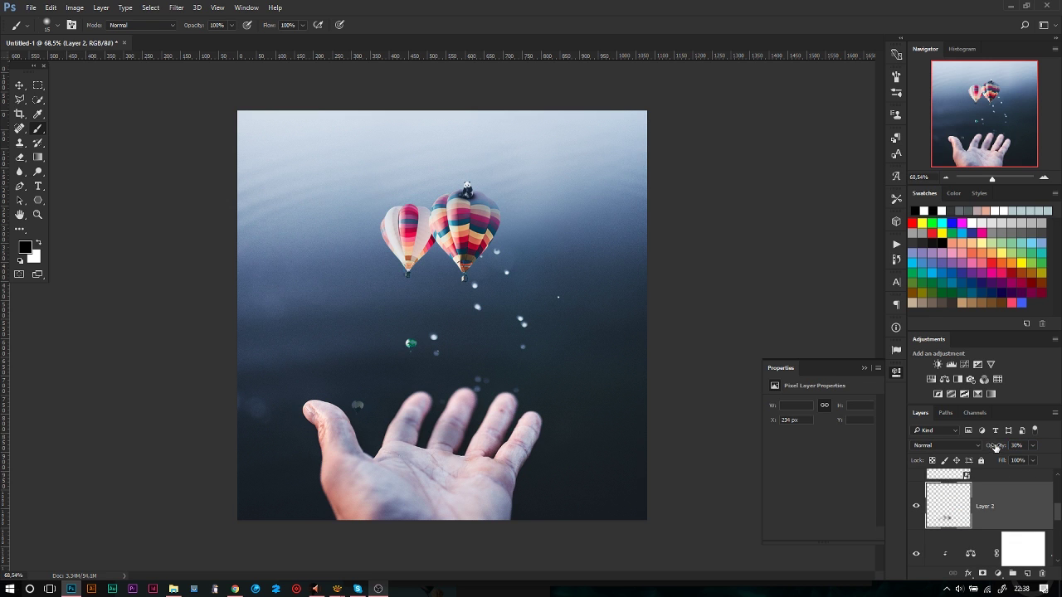
Stamp all visible layers into a smart object and apply Color Efex Pro 4 recipe '1'
key("ctrl+alt+shift+e")
left_click(125, 7)
left_click(151, 260)
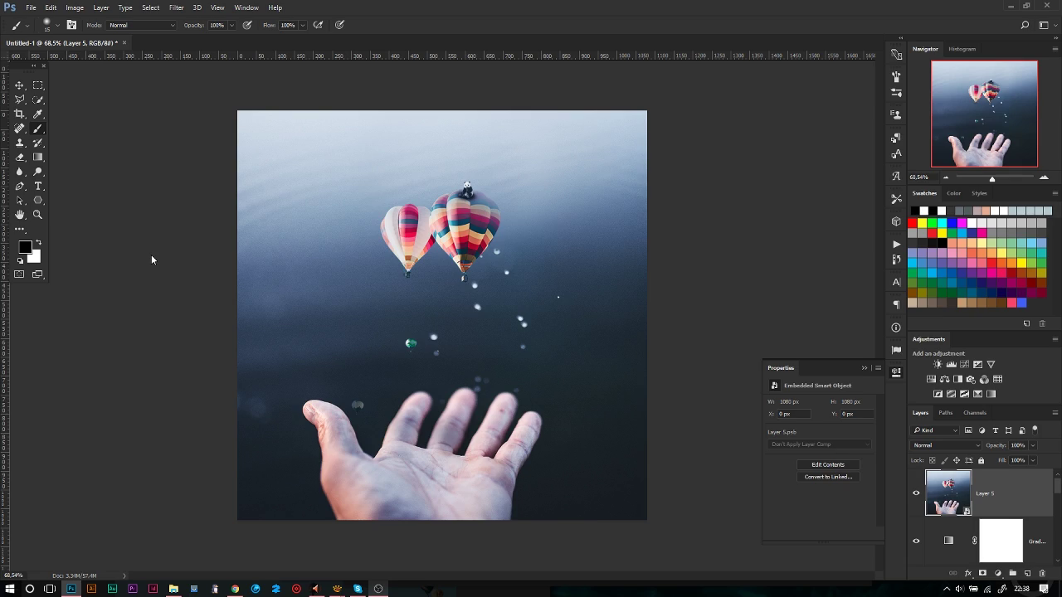
key("alt+Tab")
left_click(385, 489)
key("alt+Tab")
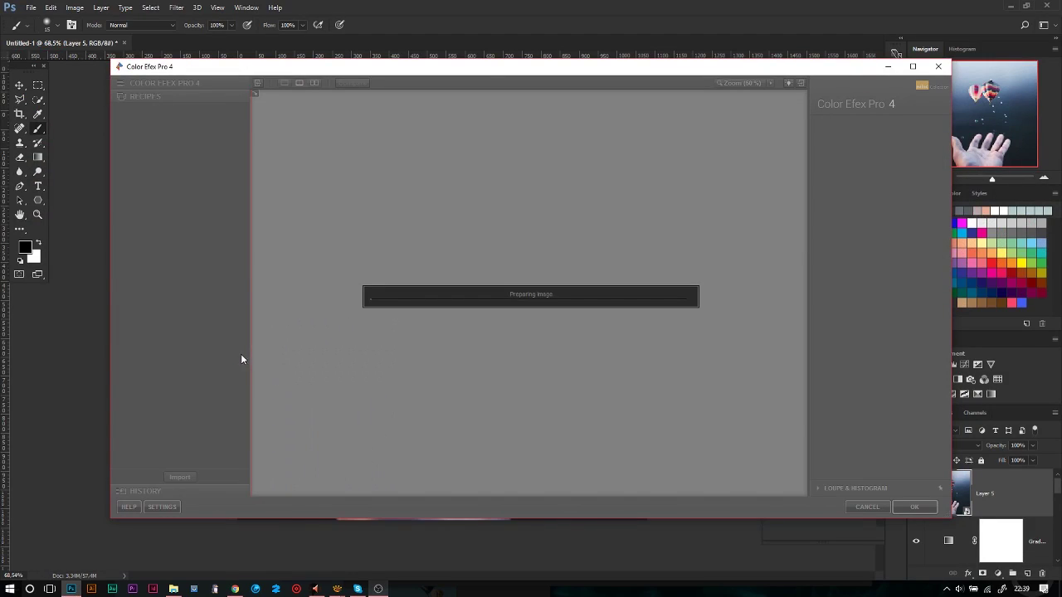
key("Return")
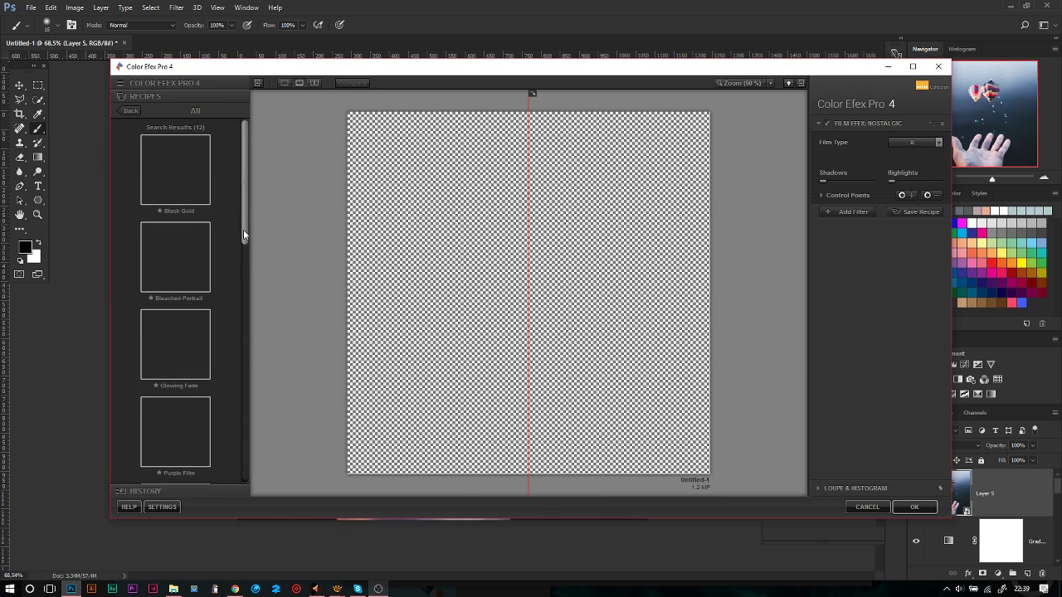
scroll(176, 332, "down", 10)
left_click(175, 431)
key("Return")
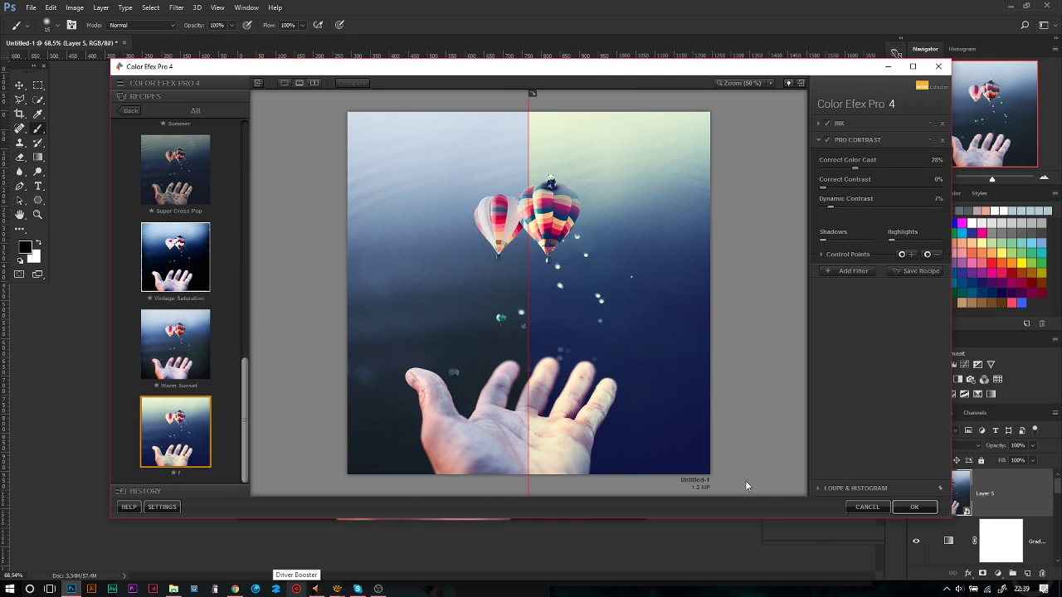
left_click(901, 508)
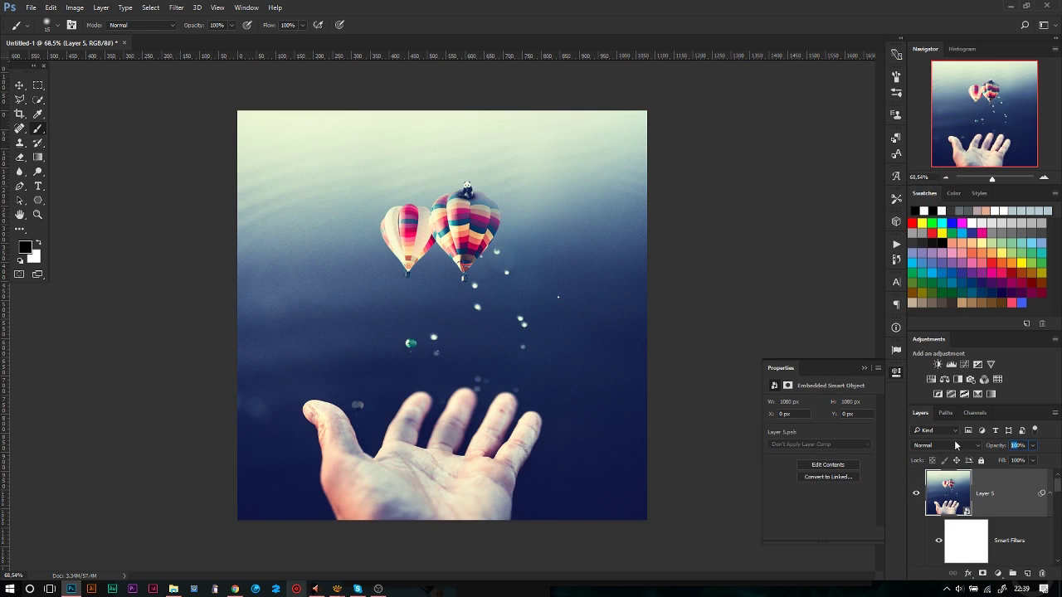
Paint a large peach glow on a new Screen layer and stretch it across the top
key("ctrl+shift+alt+n")
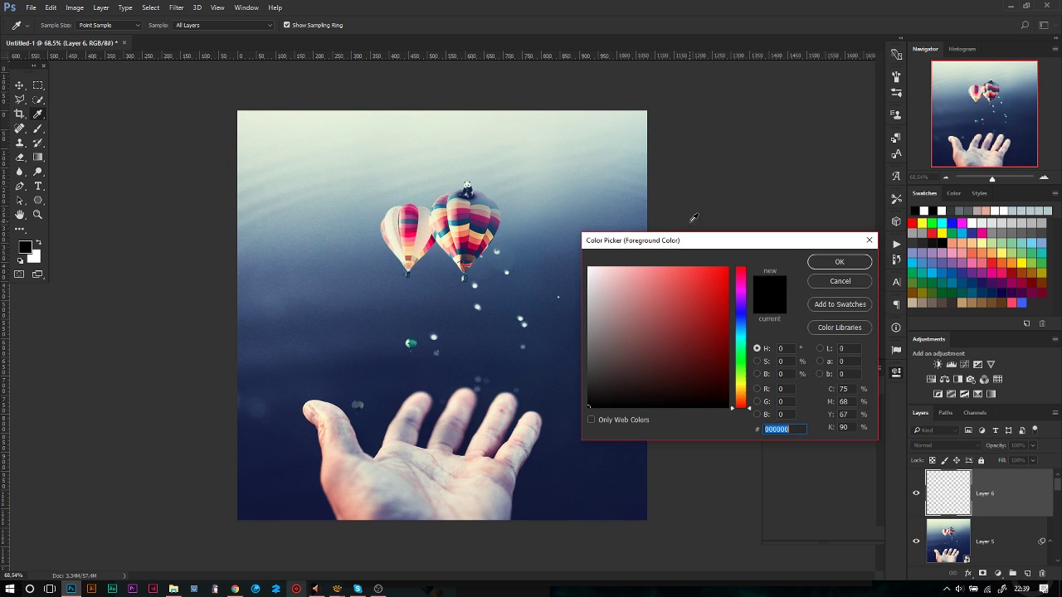
left_click(839, 262)
key("b")
left_click(451, 142)
left_click(946, 446)
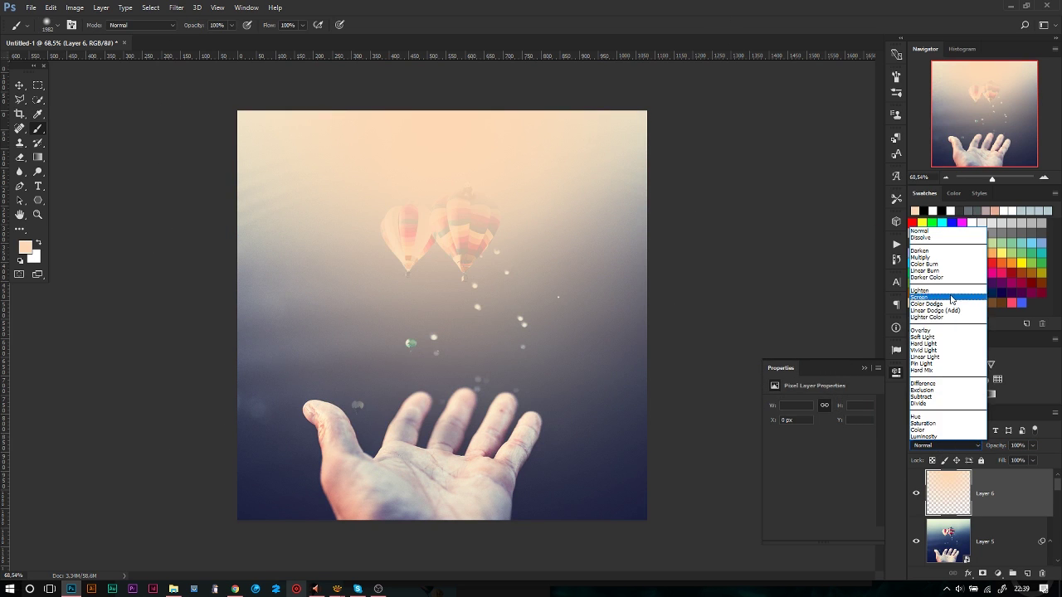
left_click(946, 274)
left_click_drag(590, 386, 680, 440)
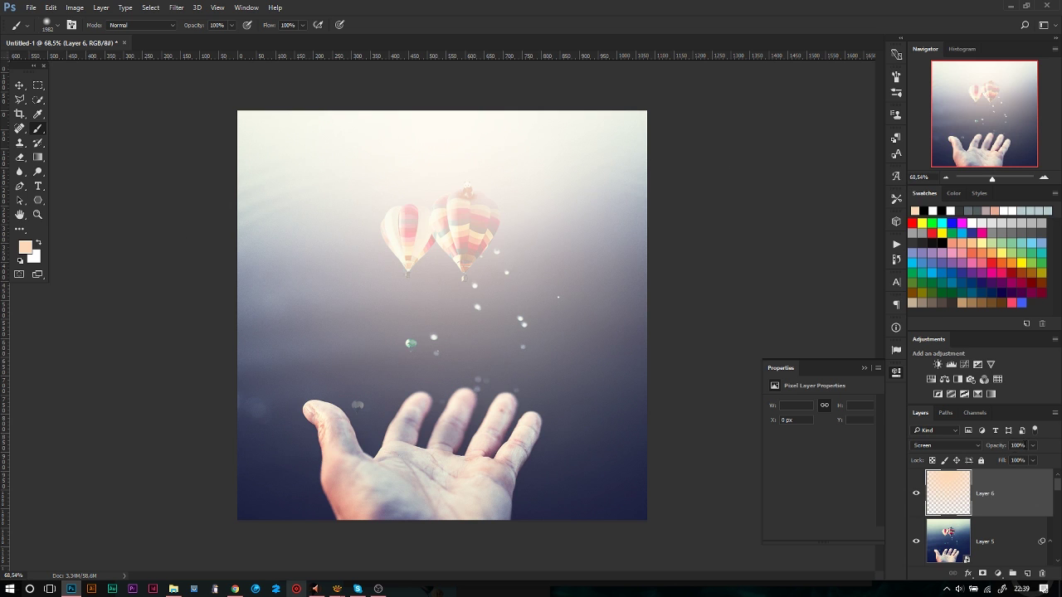
key("ctrl+t")
key("ctrl+minus")
key("ctrl+minus")
key("ctrl+minus")
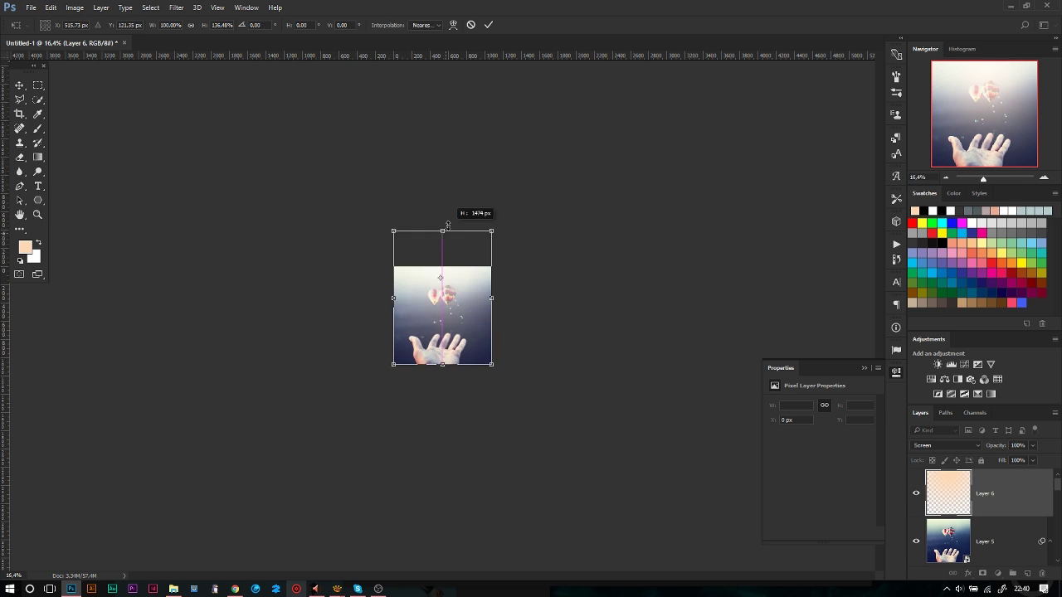
key("Return")
key("ctrl+0")
scroll(503, 412, "down", 2)
scroll(504, 411, "up", 2)
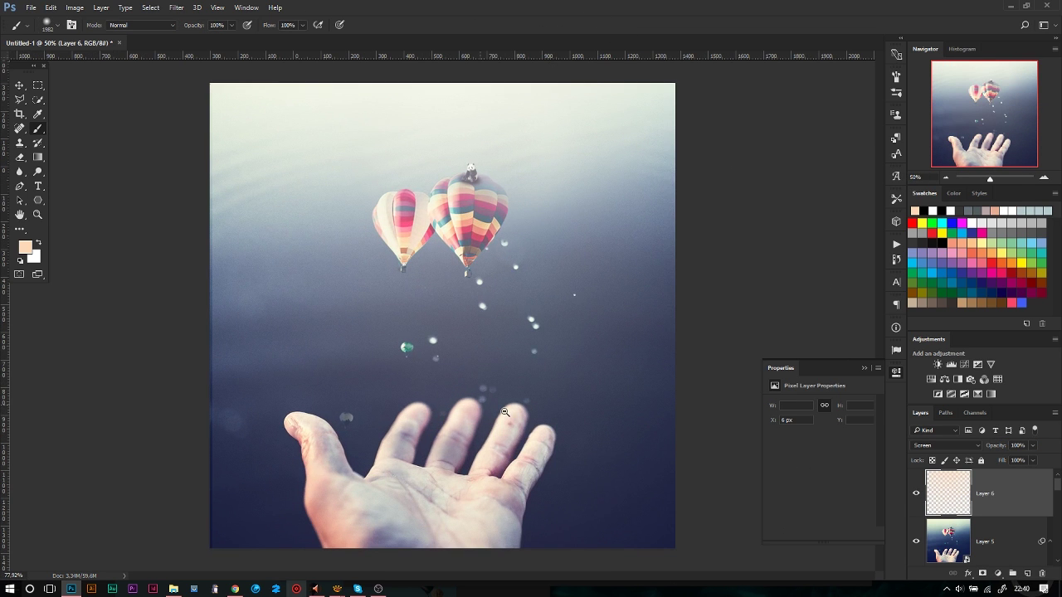
Add a Hue/Saturation adjustment raising saturation and lowering lightness
left_click(938, 380)
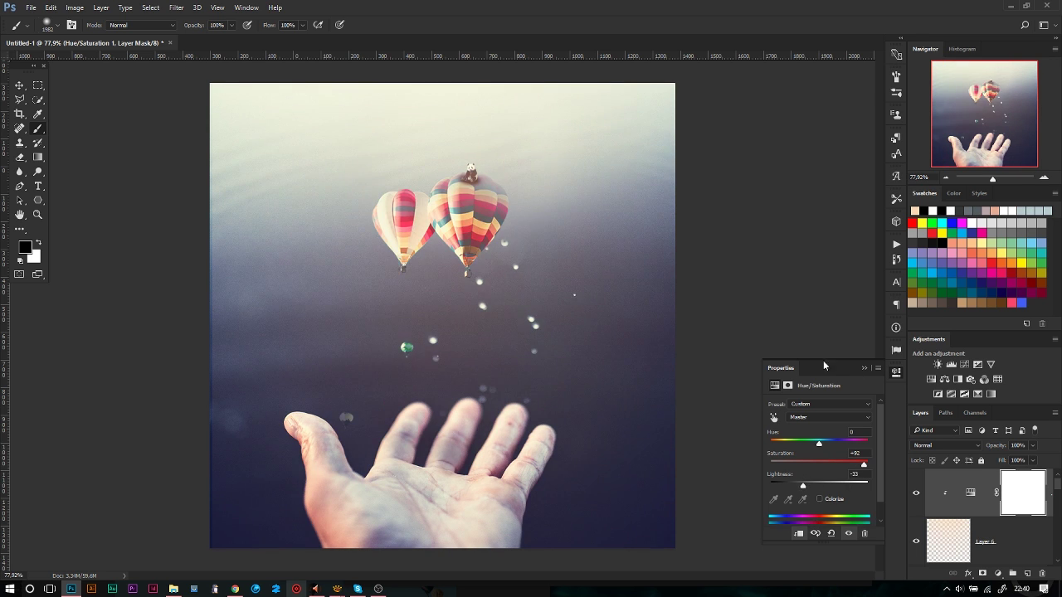
left_click(864, 367)
scroll(434, 178, "down", 3)
Paint an orange wash across the top on a new layer set to Overlay
key("ctrl+shift+alt+n")
key("i")
left_click(25, 247)
left_click_drag(746, 396, 747, 403)
left_click(838, 262)
key("b")
left_click(440, 91)
left_click(946, 446)
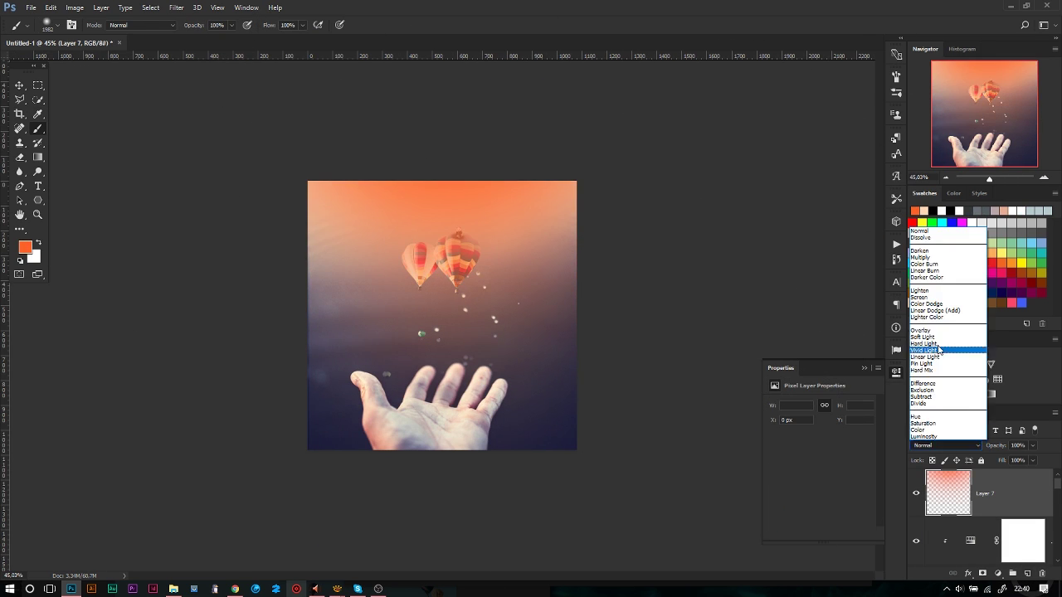
left_click(946, 332)
key("Return")
Deselect and stamp all visible layers into merged Layer 8
key("ctrl+d")
key("ctrl+shift+alt+e")
left_click(176, 8)
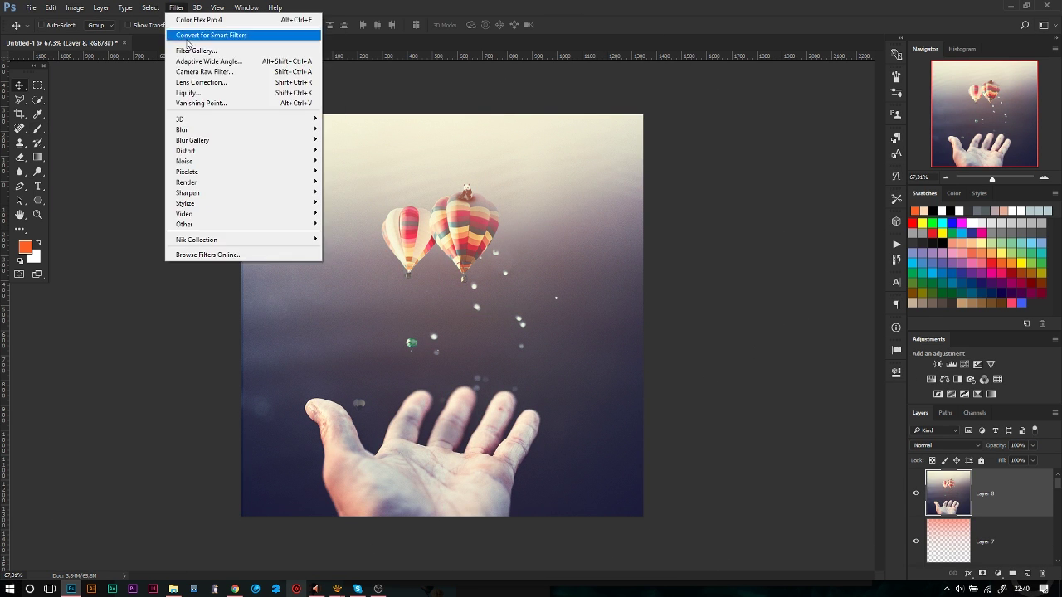
Convert Layer 8 for smart filters and apply Camera Raw with more clarity, vibrance and a vignette
left_click(196, 72)
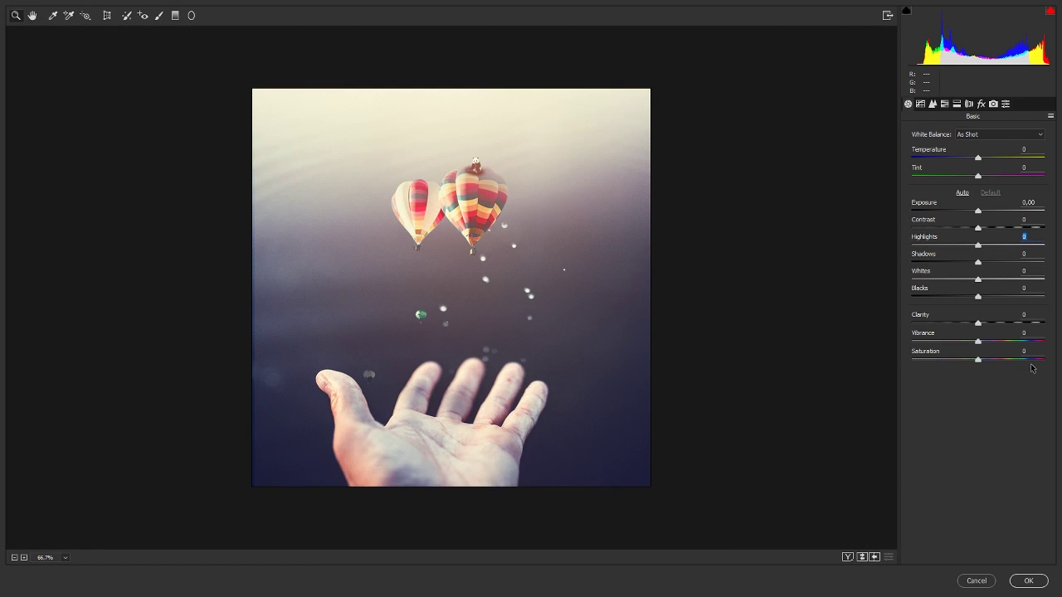
left_click_drag(979, 323, 986, 323)
left_click_drag(978, 341, 1000, 341)
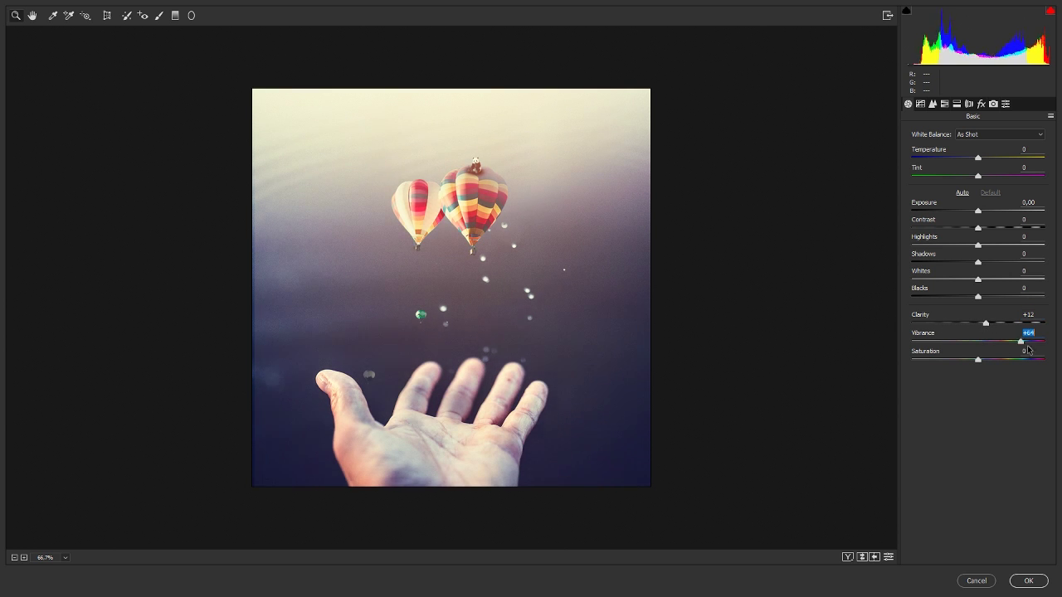
left_click(981, 104)
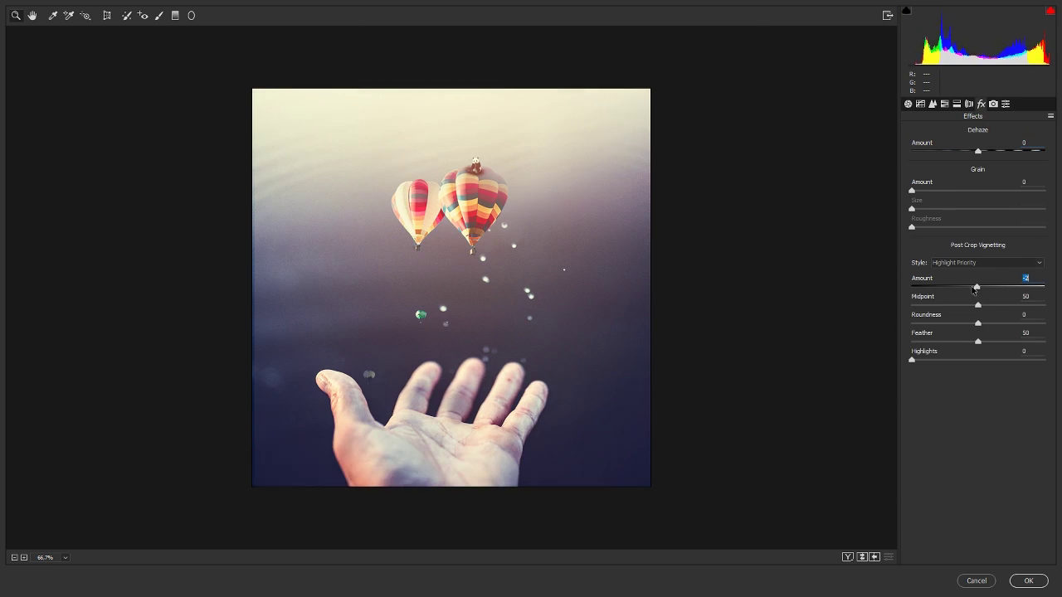
left_click(1028, 581)
left_click(31, 8)
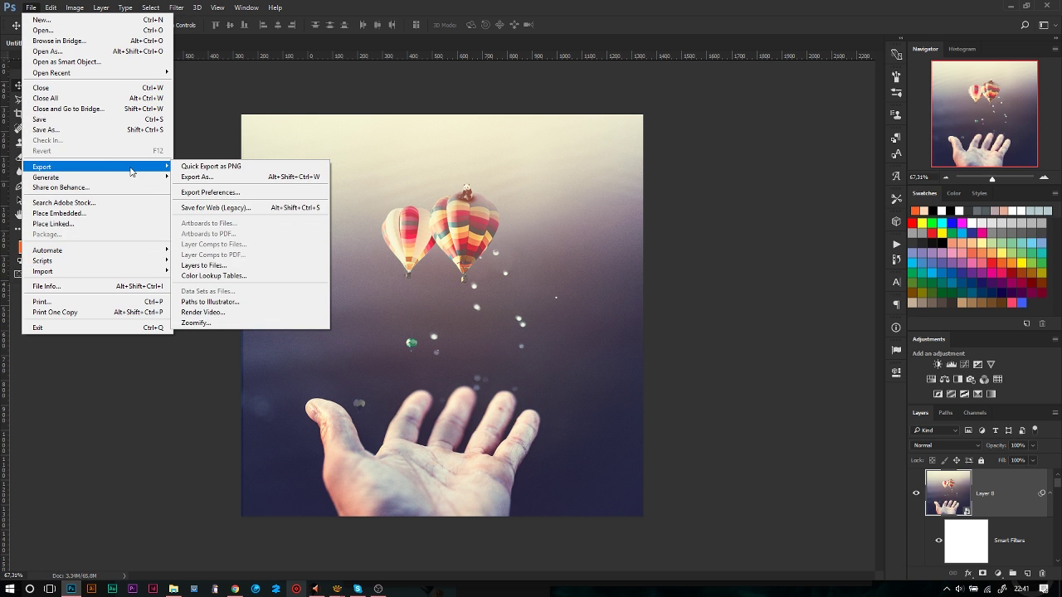
Place Embedded the watermark PNG from the Graphic Design FINISH folder
left_click(98, 213)
left_click(43, 149)
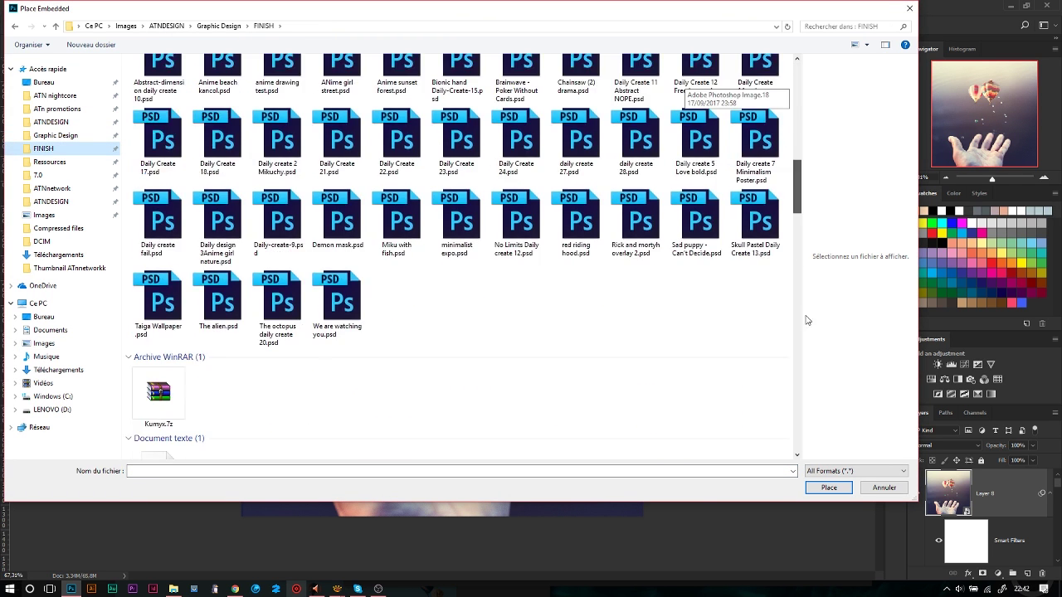
left_click_drag(797, 66, 798, 437)
double_click(390, 307)
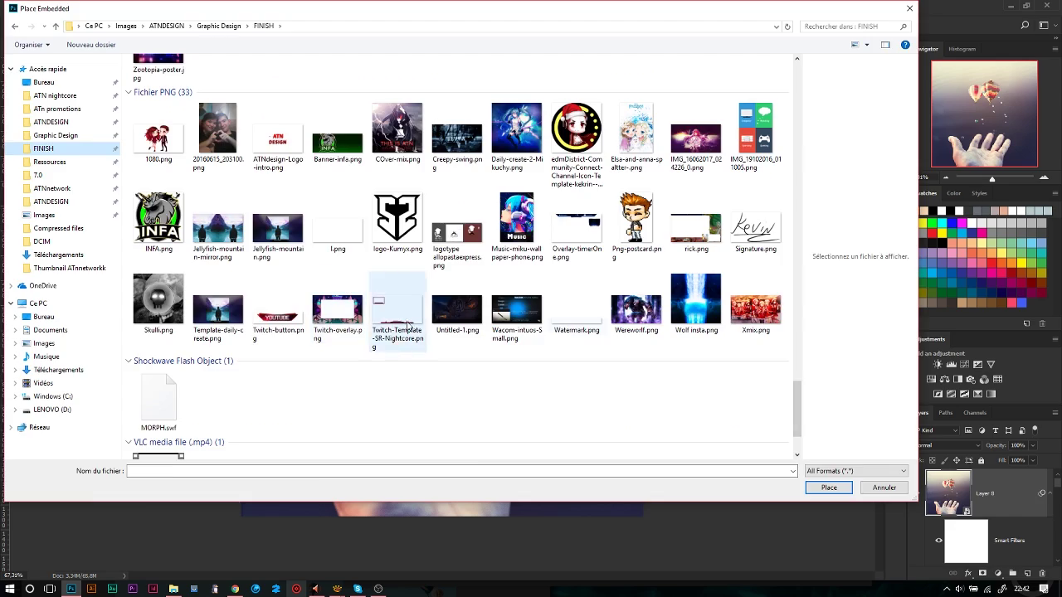